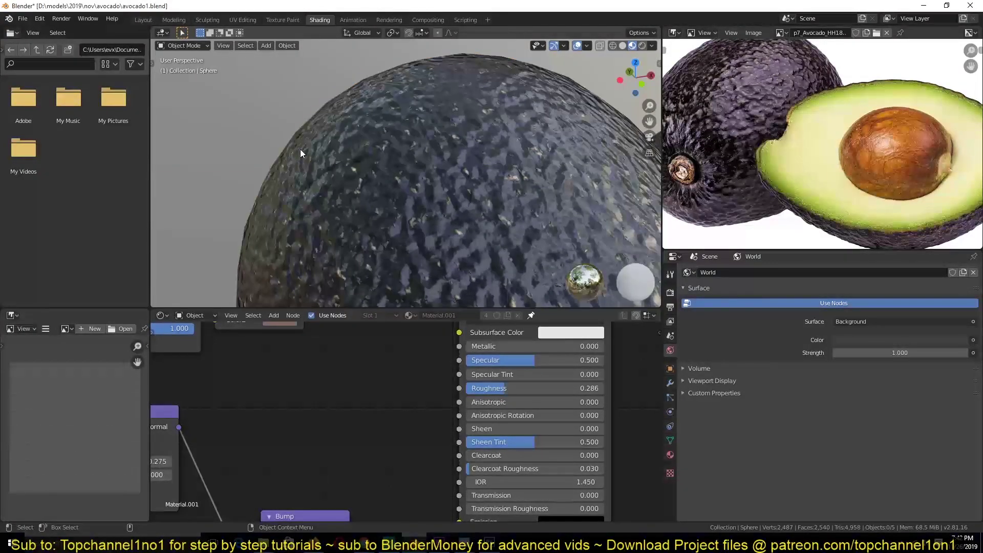
# Compare the avocado model's skin texture up close with the bumpy purple skin in the reference photo.
pyautogui.moveTo(337, 153); pyautogui.dragTo(417, 180, button='middle')
pyautogui.scroll(1, 420, 198)
pyautogui.scroll(1, 822, 144)
pyautogui.scroll(3, 484, 197)
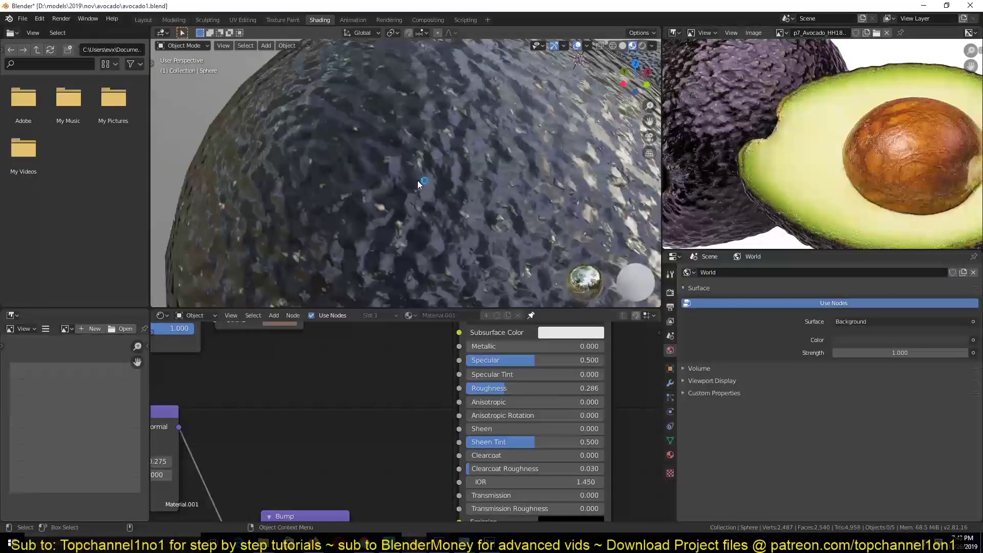
pyautogui.scroll(3, 693, 157)
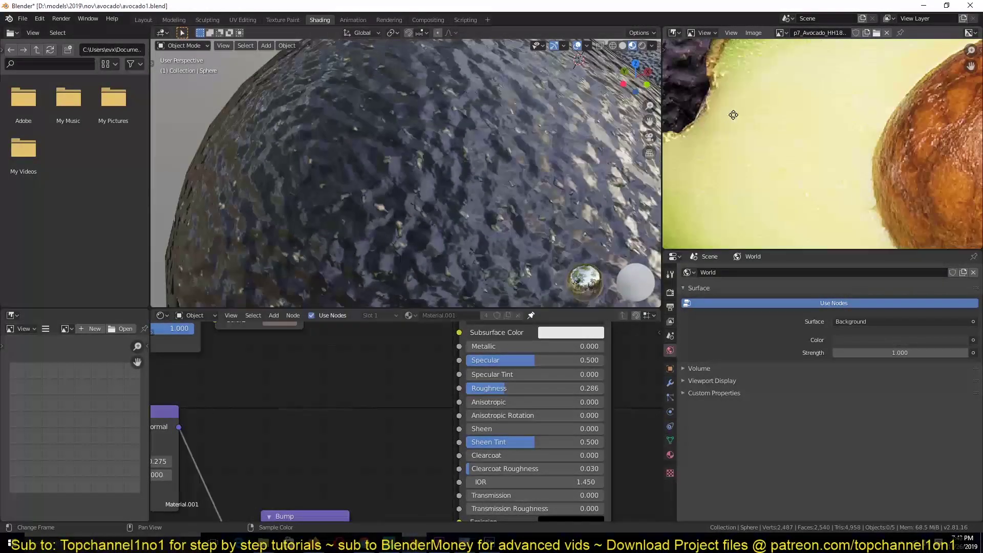
pyautogui.scroll(3, 911, 217)
pyautogui.scroll(2, 911, 218)
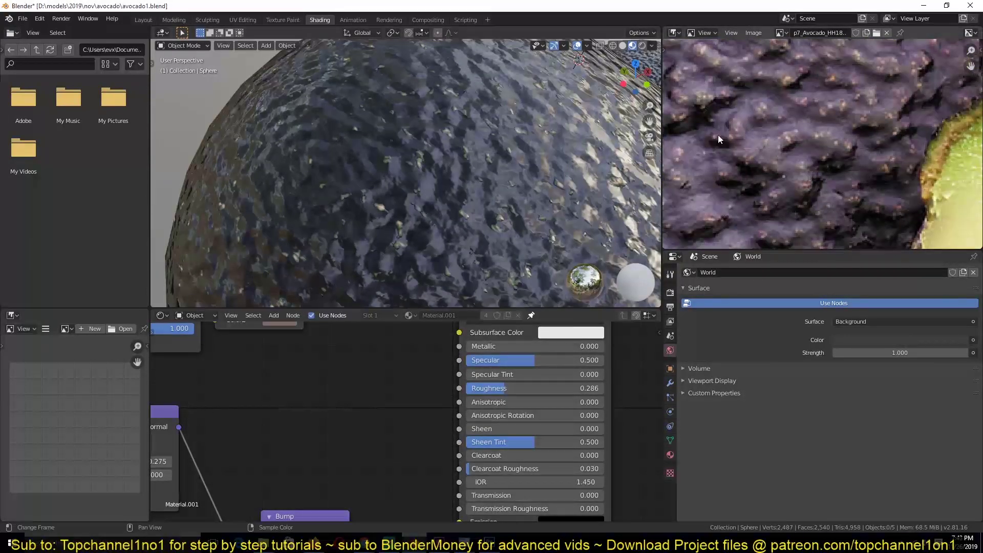
pyautogui.scroll(1, 742, 134)
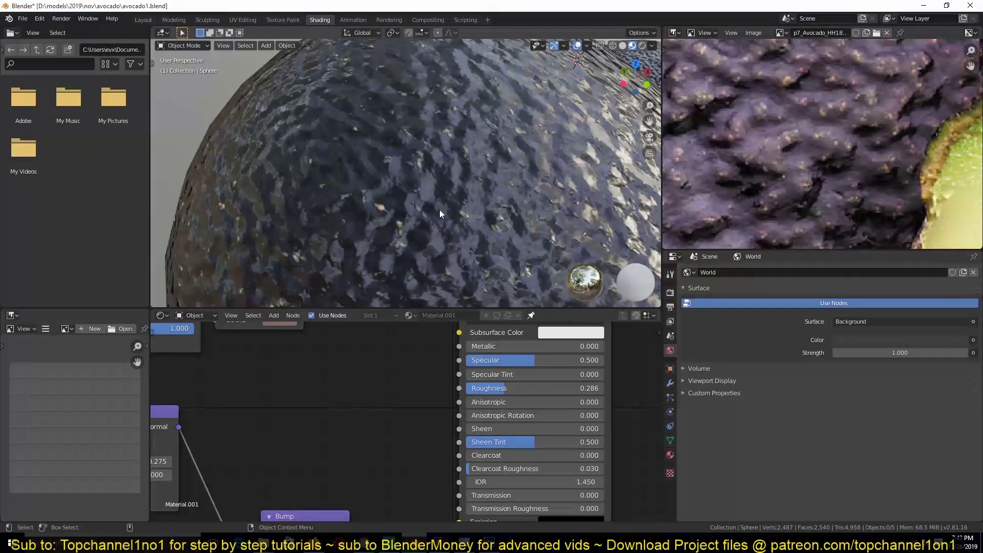
# Spread out the Musgrave Texture, Multiply and Mix nodes and preview the Multiply node's output on the model.
pyautogui.scroll(-5, 299, 380)
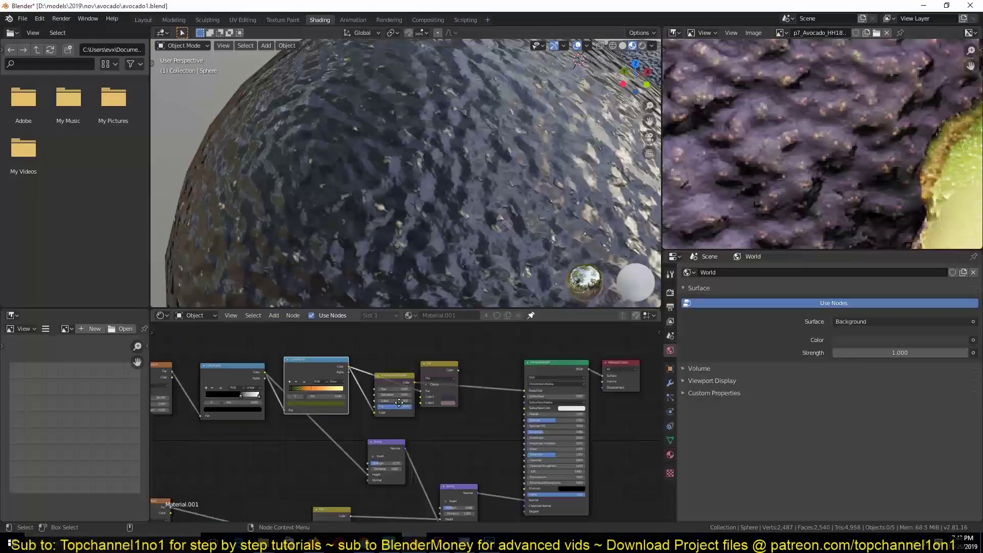
pyautogui.moveTo(296, 384); pyautogui.dragTo(479, 377, button='middle')
pyautogui.moveTo(292, 493); pyautogui.dragTo(350, 436, button='middle')
pyautogui.scroll(4, 351, 436)
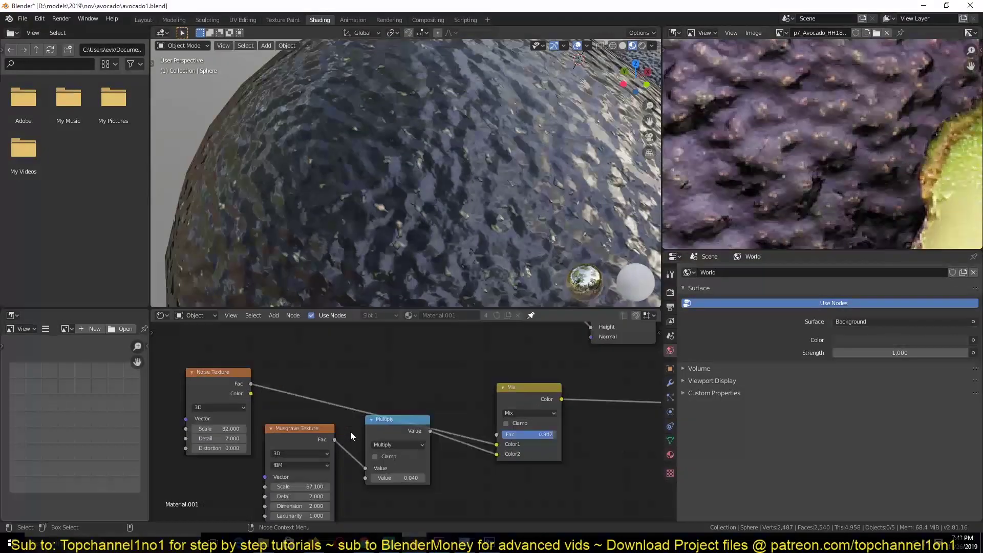
pyautogui.moveTo(302, 430); pyautogui.dragTo(161, 495)
pyautogui.moveTo(394, 434); pyautogui.dragTo(286, 490)
pyautogui.moveTo(286, 490); pyautogui.dragTo(320, 442, button='middle')
pyautogui.keyDown('ctrl'); pyautogui.keyDown('shift'); pyautogui.click(321, 441); pyautogui.keyUp('shift'); pyautogui.keyUp('ctrl')
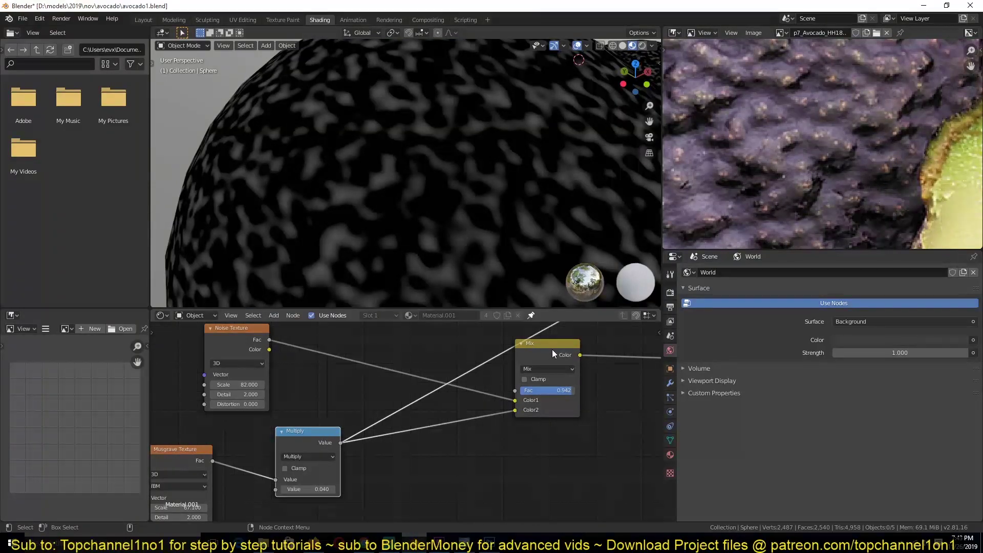
pyautogui.moveTo(552, 354); pyautogui.dragTo(576, 454)
pyautogui.scroll(2, 456, 217)
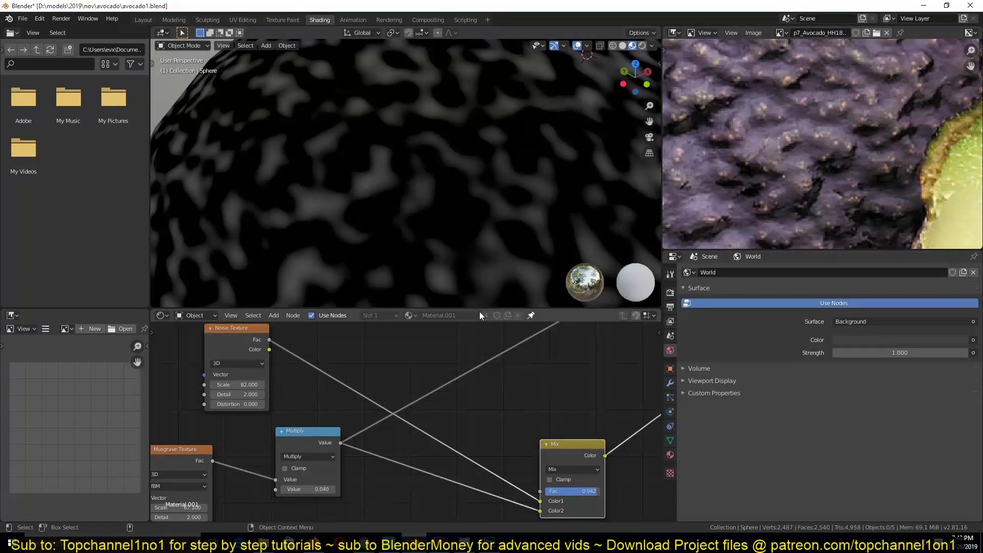
# Insert a ColorRamp node into the Multiply node's preview link and place it beside the 0.275-strength Bump node.
pyautogui.moveTo(541, 350); pyautogui.dragTo(325, 474, button='middle')
pyautogui.scroll(-3, 324, 474)
pyautogui.moveTo(399, 401); pyautogui.dragTo(509, 374, button='middle')
pyautogui.hotkey('shift', 'a')
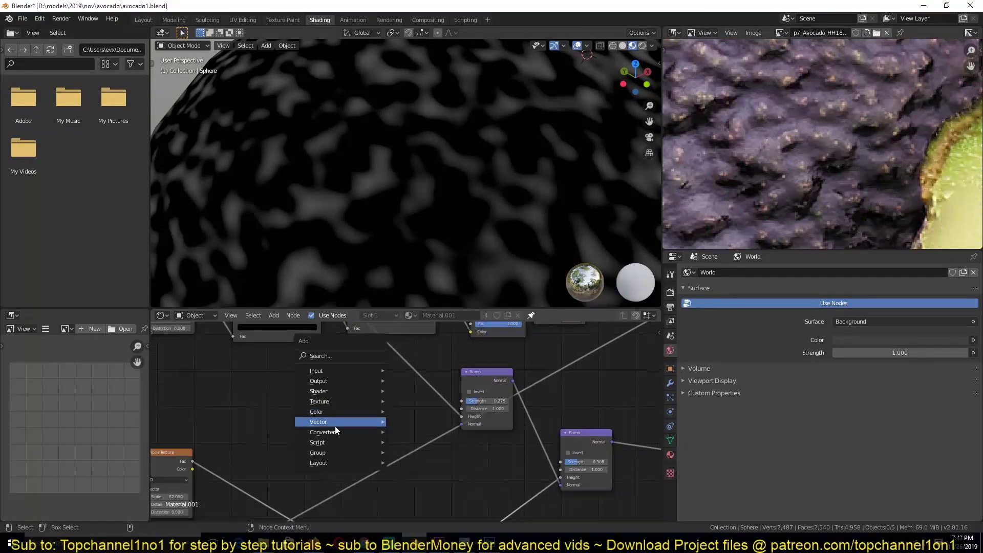
pyautogui.moveTo(336, 410)
pyautogui.moveTo(331, 431)
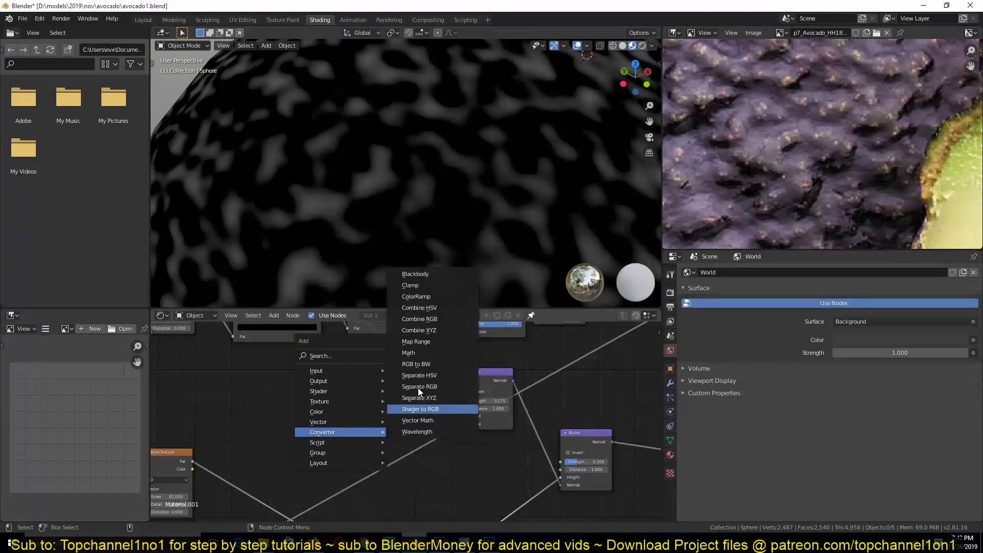
pyautogui.click(437, 300)
pyautogui.click(370, 422)
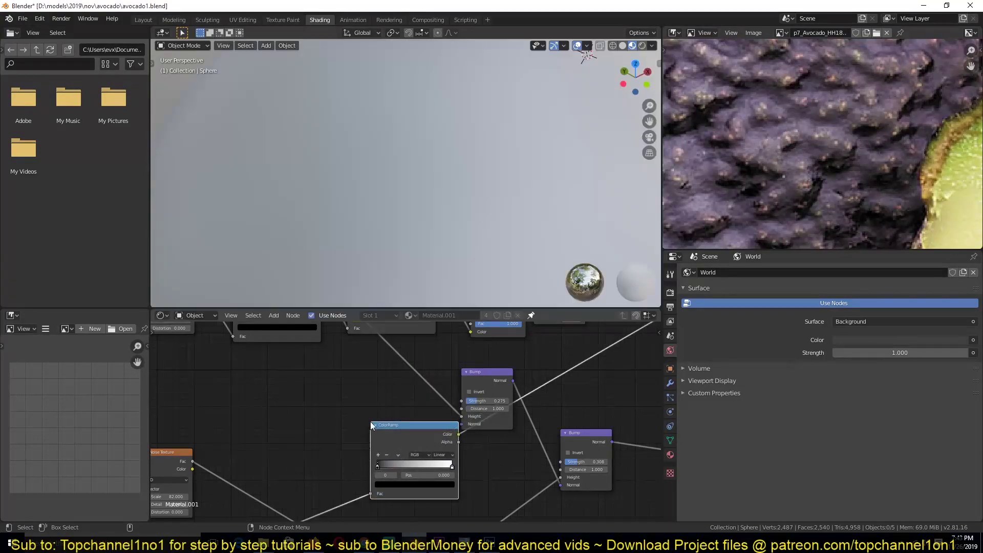
pyautogui.moveTo(400, 425); pyautogui.dragTo(330, 378)
pyautogui.scroll(2, 334, 409)
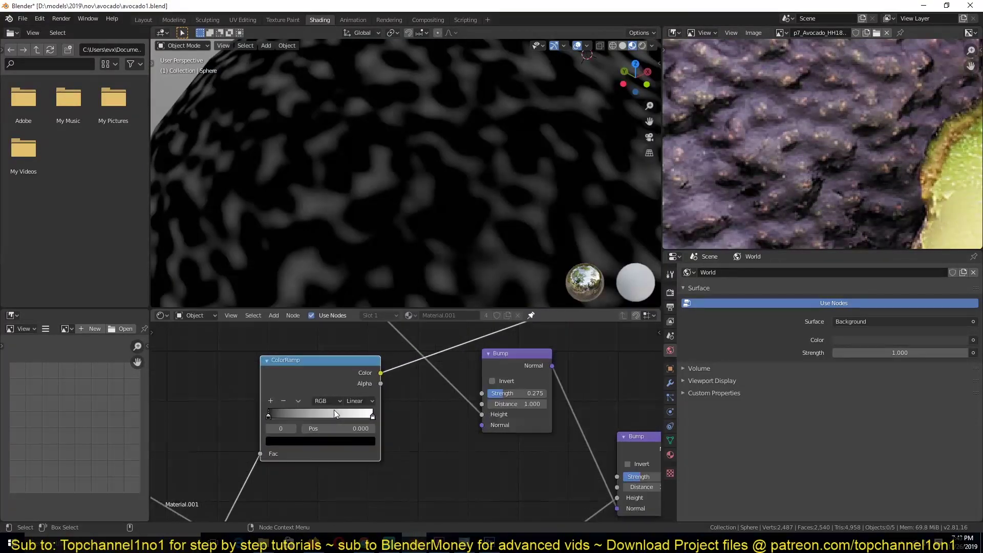
# Colour the new ColorRamp's first stop with purple sampled from the reference avocado skin and darken it.
pyautogui.click(301, 443)
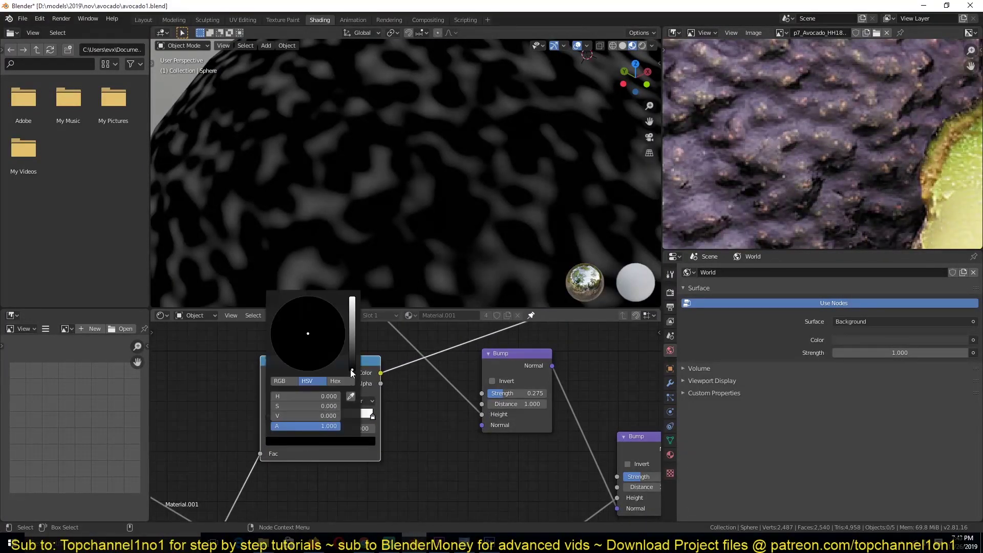
pyautogui.click(351, 396)
pyautogui.click(714, 204)
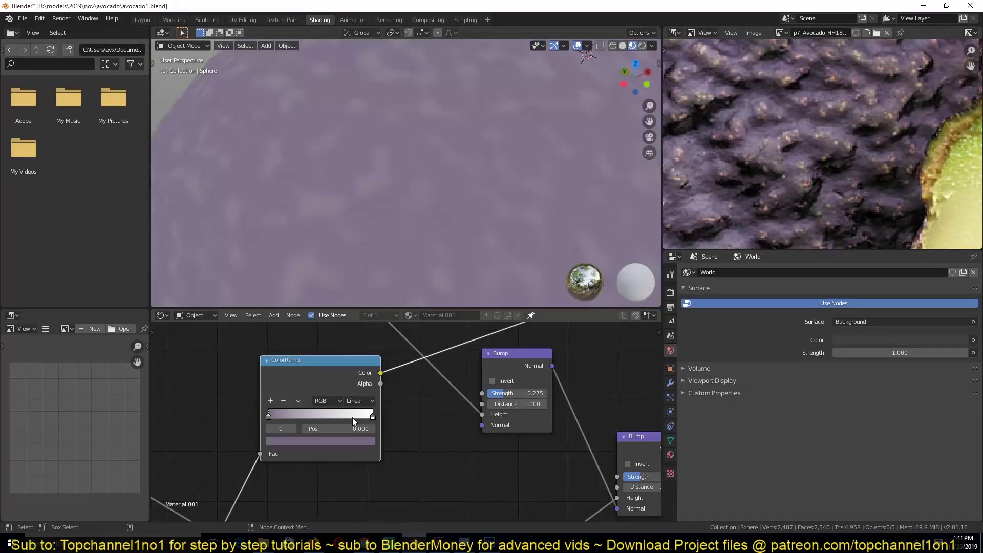
pyautogui.click(352, 440)
pyautogui.click(357, 443)
pyautogui.moveTo(351, 333); pyautogui.dragTo(351, 358)
pyautogui.click(410, 456)
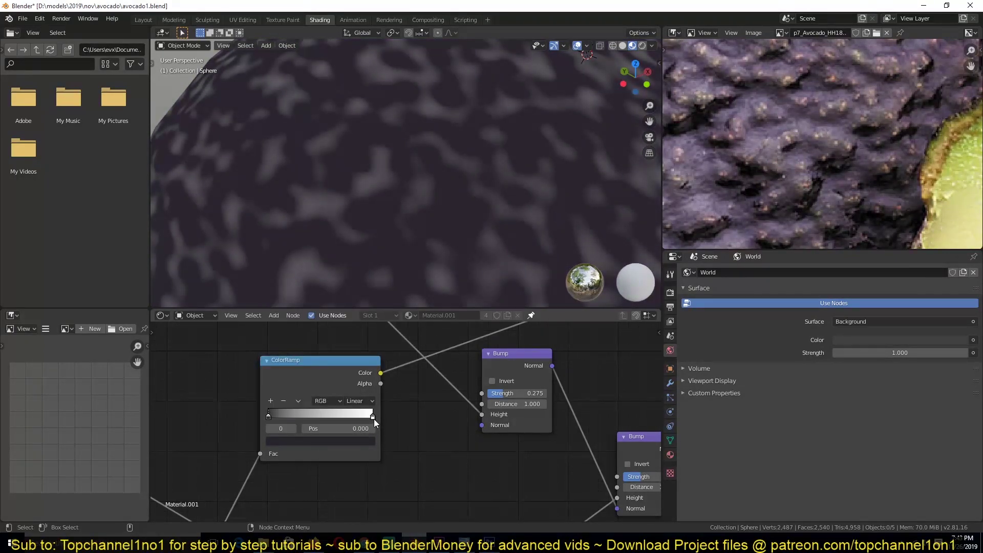
# Colour the new ColorRamp's last stop light salmon orange.
pyautogui.click(373, 418)
pyautogui.click(371, 416)
pyautogui.click(327, 441)
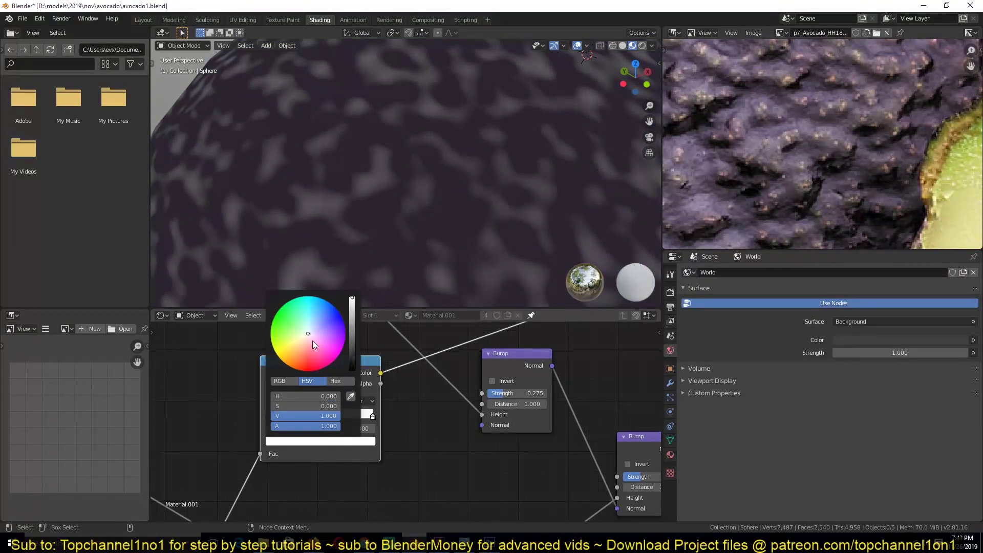
pyautogui.moveTo(312, 341); pyautogui.dragTo(302, 349)
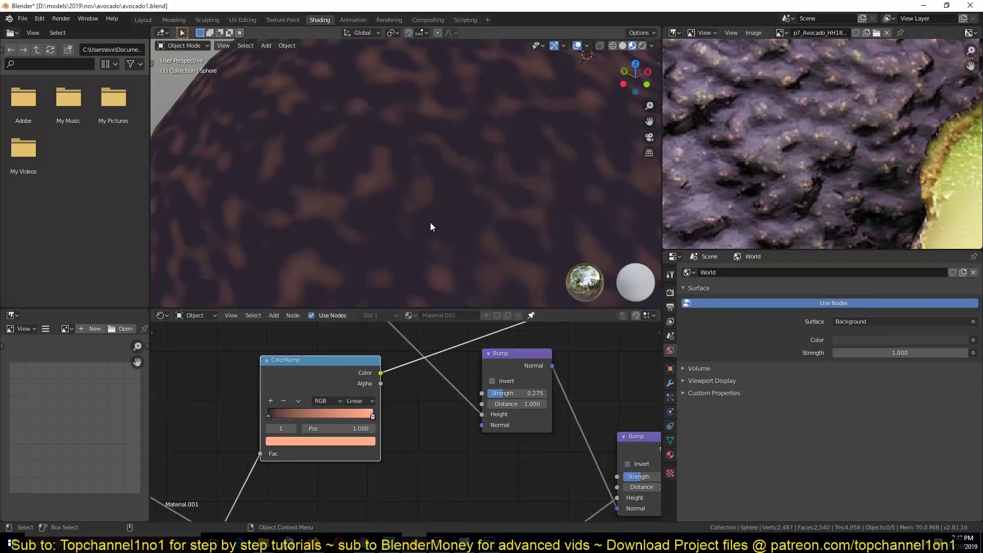
# Add a MixRGB node between the Hue Saturation Value and Principled BSDF nodes.
pyautogui.scroll(-5, 430, 222)
pyautogui.moveTo(452, 368); pyautogui.dragTo(255, 515, button='middle')
pyautogui.click(450, 337)
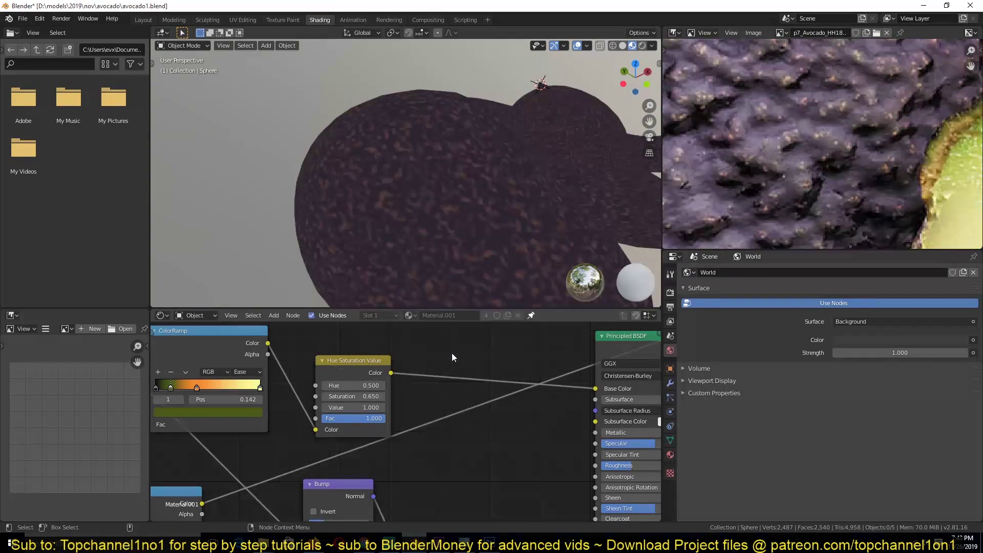
pyautogui.hotkey('shift', 'a')
pyautogui.moveTo(462, 398)
pyautogui.moveTo(436, 379)
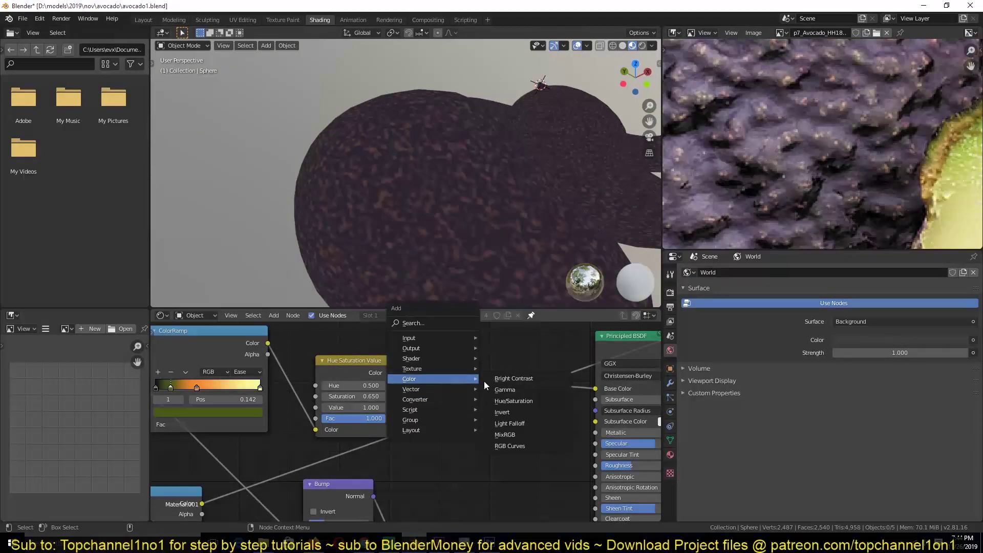
pyautogui.click(529, 431)
pyautogui.click(518, 423)
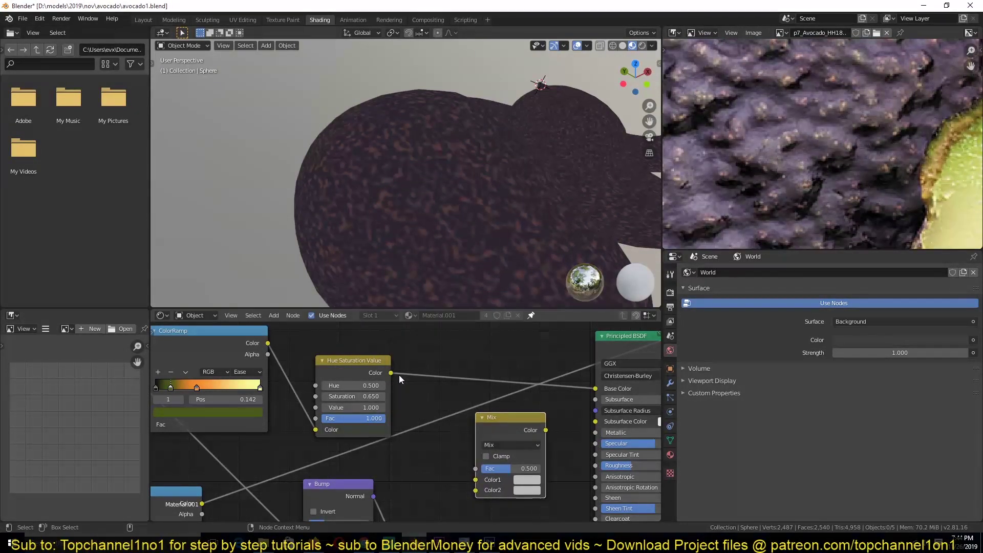
# Connect the new ColorRamp to the Mix node's Color1 and Hue Saturation Value to Color2, then preview the mix.
pyautogui.moveTo(392, 373); pyautogui.dragTo(478, 489)
pyautogui.moveTo(203, 503); pyautogui.dragTo(480, 480)
pyautogui.keyDown('ctrl'); pyautogui.keyDown('shift'); pyautogui.click(509, 429); pyautogui.keyUp('shift'); pyautogui.keyUp('ctrl')
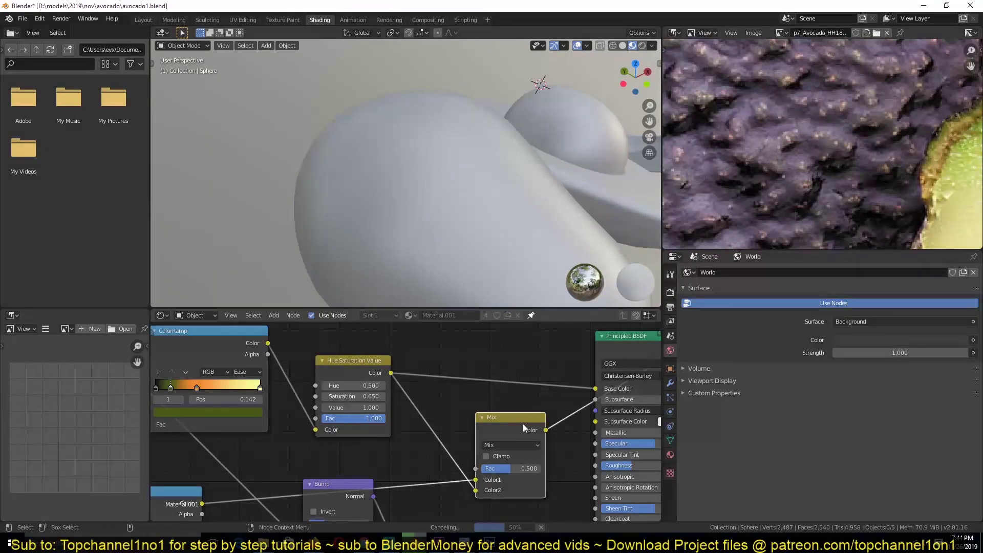
pyautogui.moveTo(523, 423); pyautogui.dragTo(501, 363)
pyautogui.scroll(3, 459, 214)
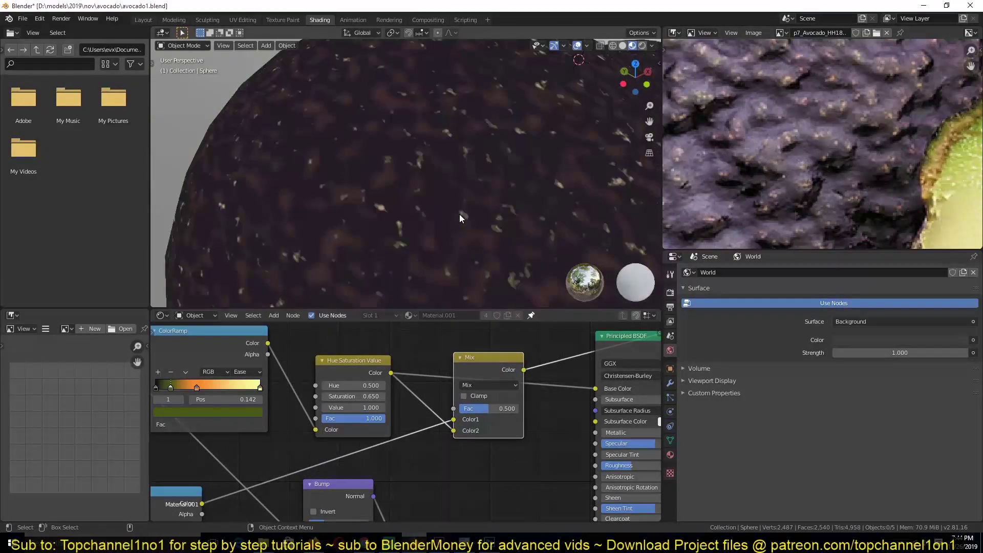
# Set the new Mix node's blending mode to Overlay with a Fac of 0.767.
pyautogui.moveTo(491, 408); pyautogui.dragTo(506, 408)
pyautogui.click(505, 386)
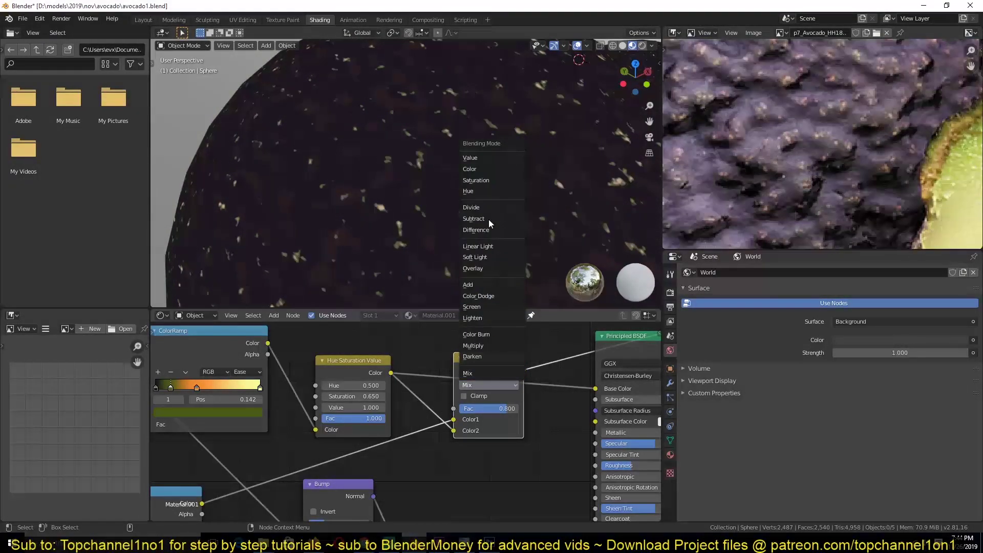
pyautogui.click(499, 266)
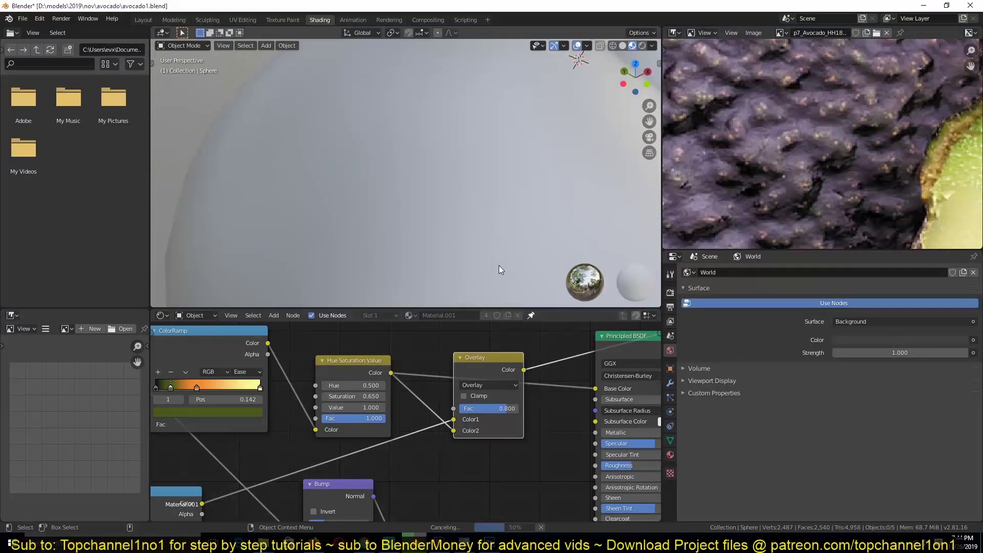
pyautogui.moveTo(505, 408)
pyautogui.mouseDown()
pyautogui.moveTo(519, 408)
pyautogui.moveTo(499, 408)
pyautogui.mouseUp()
pyautogui.click(505, 388)
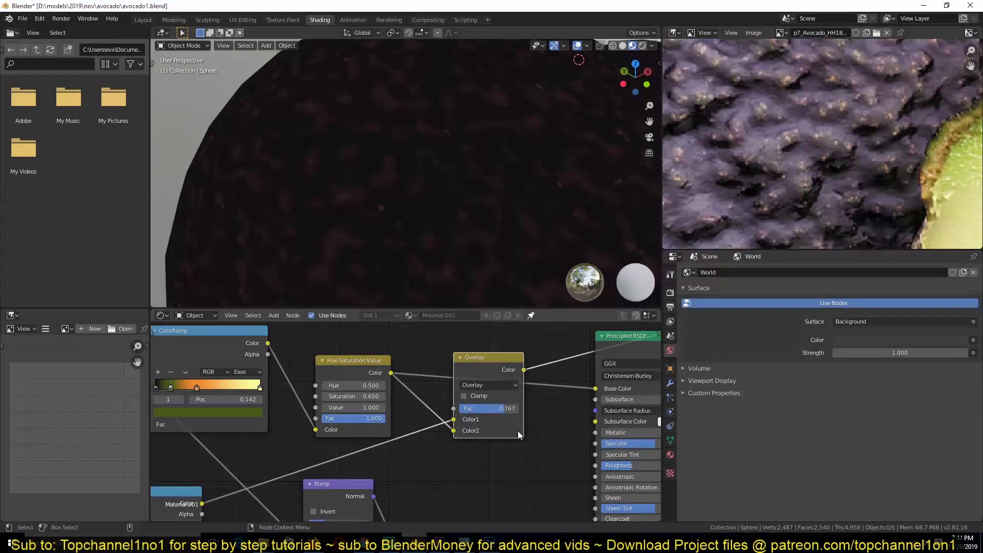
# Connect the Overlay node's Color output to the Principled BSDF's Base Color and inspect the shaded avocado.
pyautogui.moveTo(518, 431); pyautogui.dragTo(493, 443, button='middle')
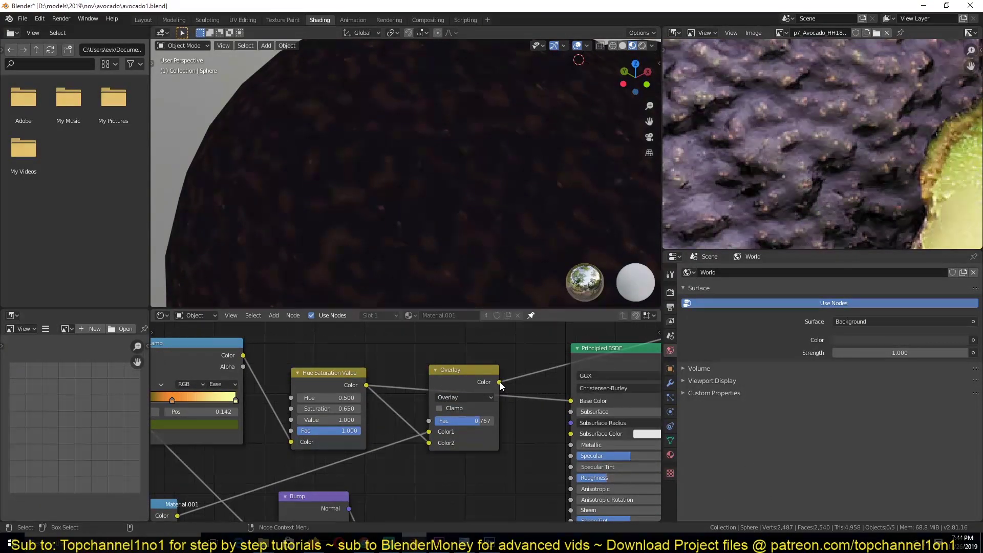
pyautogui.moveTo(500, 381); pyautogui.dragTo(570, 401)
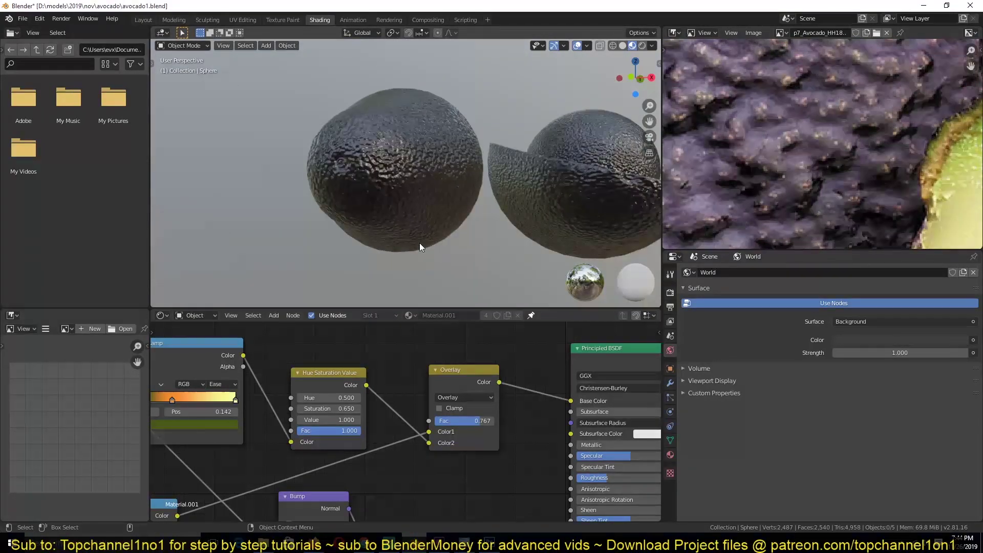
pyautogui.click(420, 243)
pyautogui.moveTo(419, 243)
pyautogui.mouseDown(button='middle')
pyautogui.moveTo(447, 267)
pyautogui.moveTo(477, 262)
pyautogui.moveTo(457, 294)
pyautogui.moveTo(431, 238)
pyautogui.moveTo(407, 242)
pyautogui.mouseUp(button='middle')
pyautogui.scroll(4, 519, 251)
pyautogui.scroll(3, 385, 251)
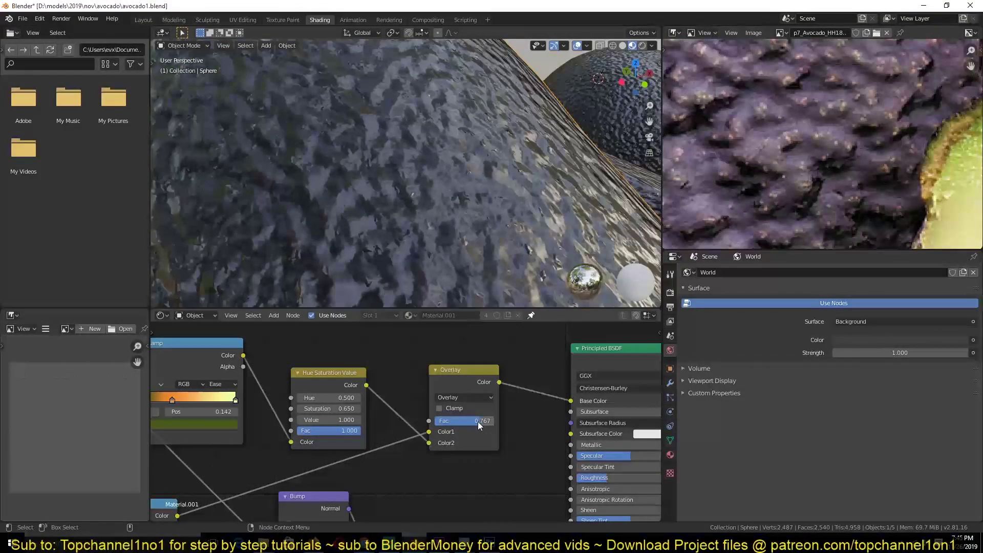
# Lower the Overlay node's Fac to 0.508 and check the avocado's skin.
pyautogui.moveTo(478, 422); pyautogui.dragTo(470, 421)
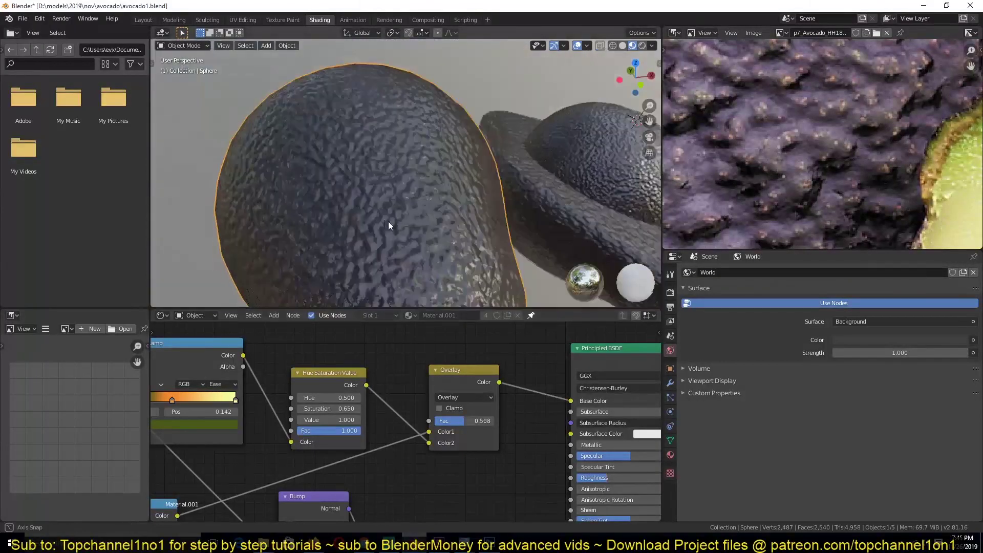
pyautogui.moveTo(388, 221); pyautogui.dragTo(430, 200, button='middle')
pyautogui.scroll(-2, 368, 214)
pyautogui.scroll(2, 430, 201)
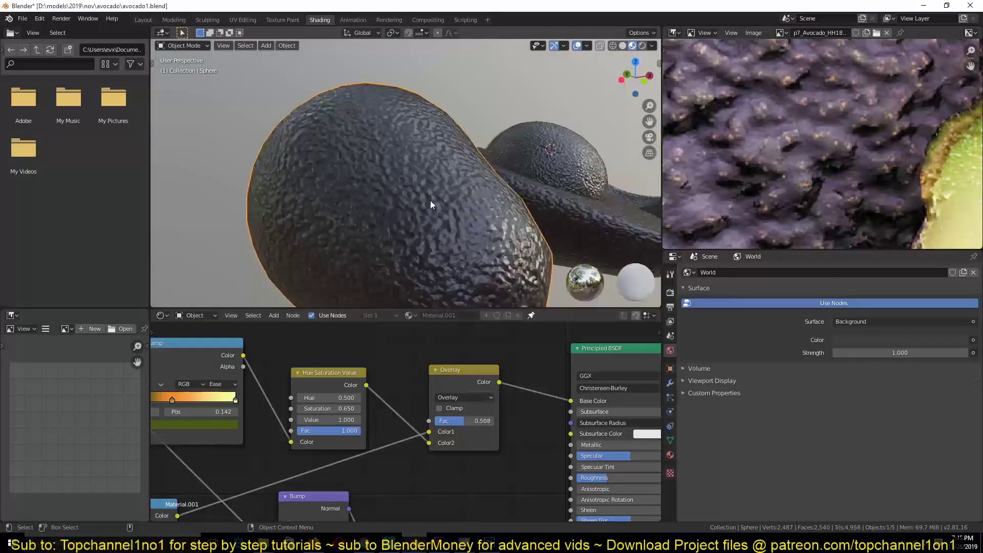
pyautogui.scroll(1, 430, 201)
# Set the Principled BSDF's Roughness to 0.405 and the Overlay node's Fac to 0.433.
pyautogui.moveTo(569, 483); pyautogui.dragTo(503, 428, button='middle')
pyautogui.moveTo(540, 425); pyautogui.dragTo(572, 423)
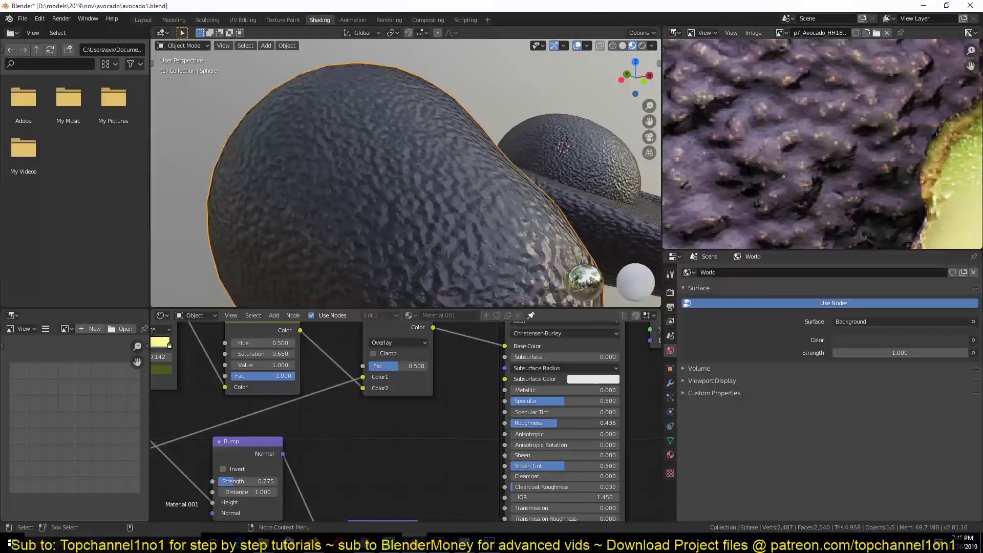
pyautogui.scroll(4, 450, 230)
pyautogui.moveTo(388, 400); pyautogui.dragTo(401, 456, button='middle')
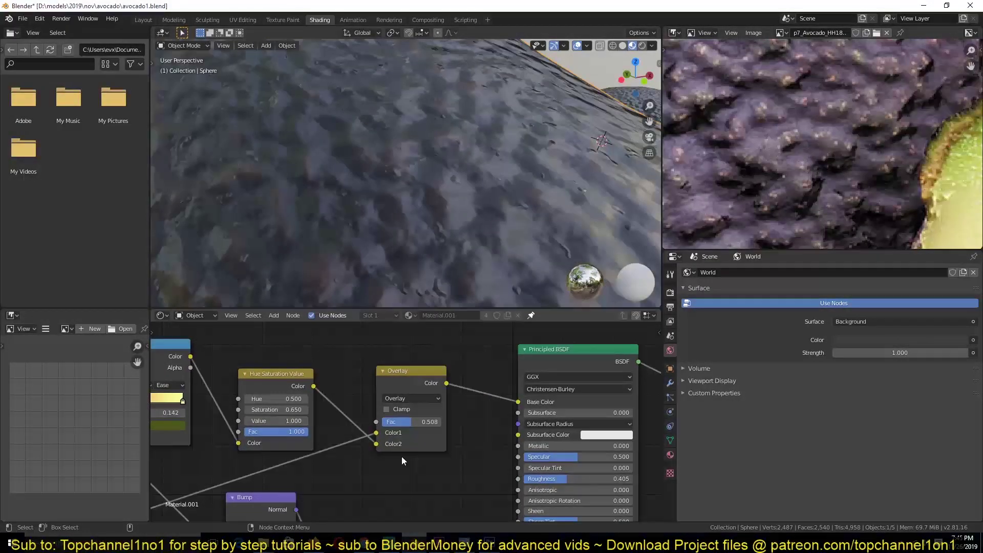
pyautogui.moveTo(410, 421); pyautogui.dragTo(420, 422)
# Move the pale yellow stop of the ColorRamp feeding Hue Saturation Value to position 0.505.
pyautogui.moveTo(212, 434); pyautogui.dragTo(338, 432, button='middle')
pyautogui.scroll(2, 338, 432)
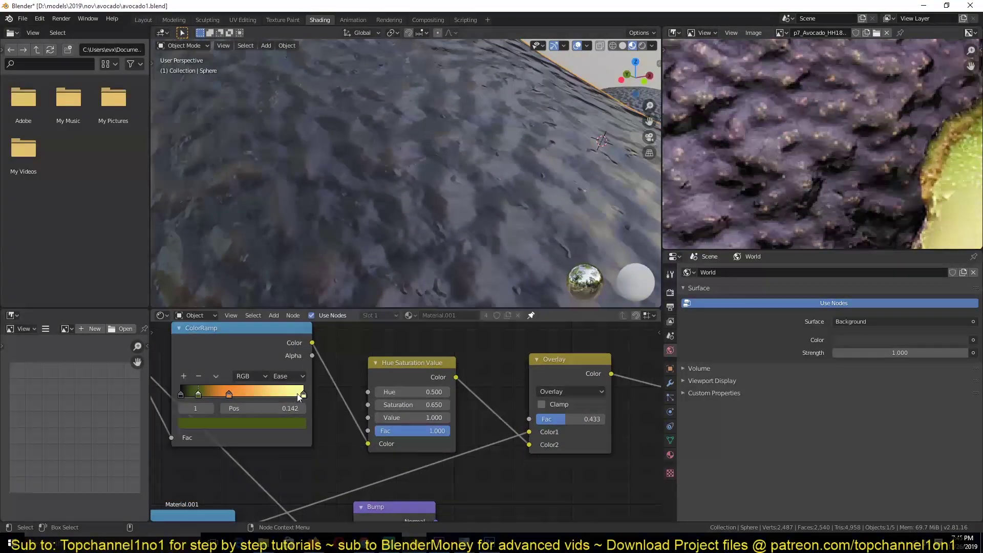
pyautogui.moveTo(301, 395); pyautogui.dragTo(229, 394)
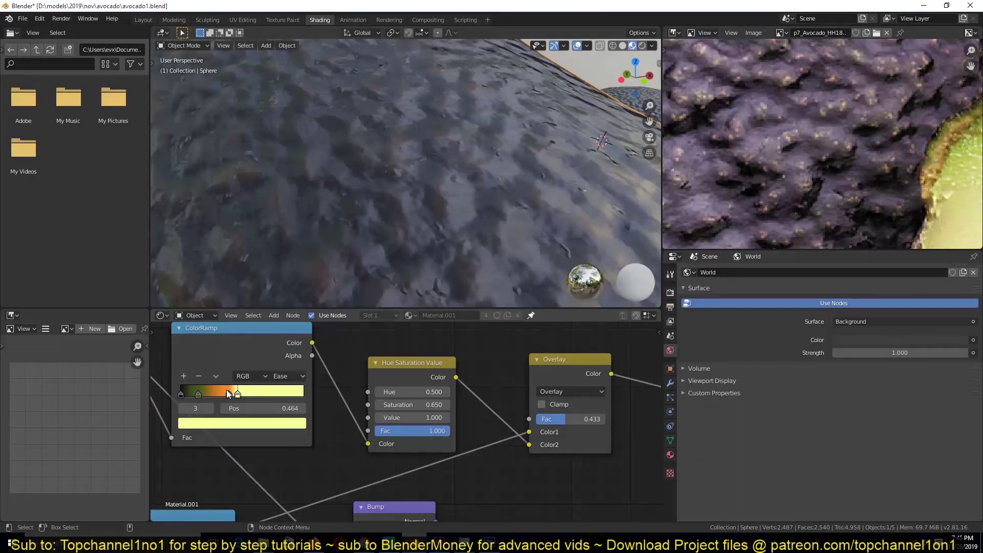
pyautogui.moveTo(414, 186); pyautogui.dragTo(399, 187, button='middle')
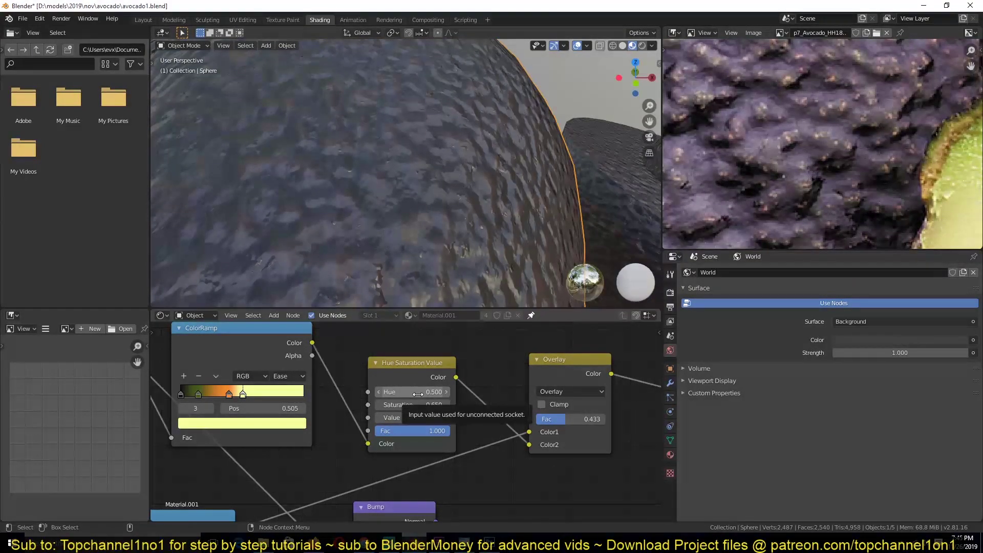
# Try a Hue of 1.000 on the Hue Saturation Value node and return it to 0.500.
pyautogui.scroll(-1, 456, 404)
pyautogui.moveTo(429, 393); pyautogui.dragTo(461, 392)
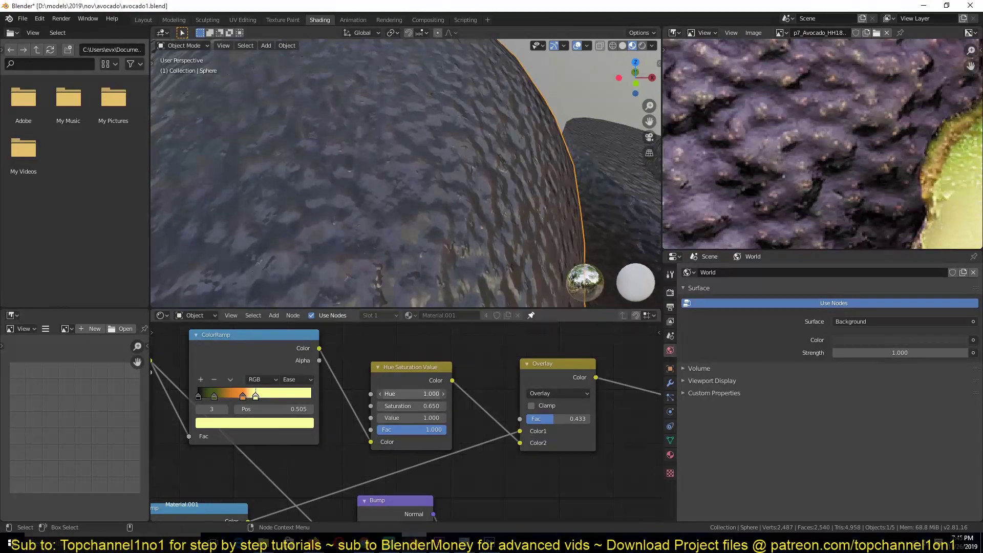
pyautogui.doubleClick(425, 395)
pyautogui.press('Return')
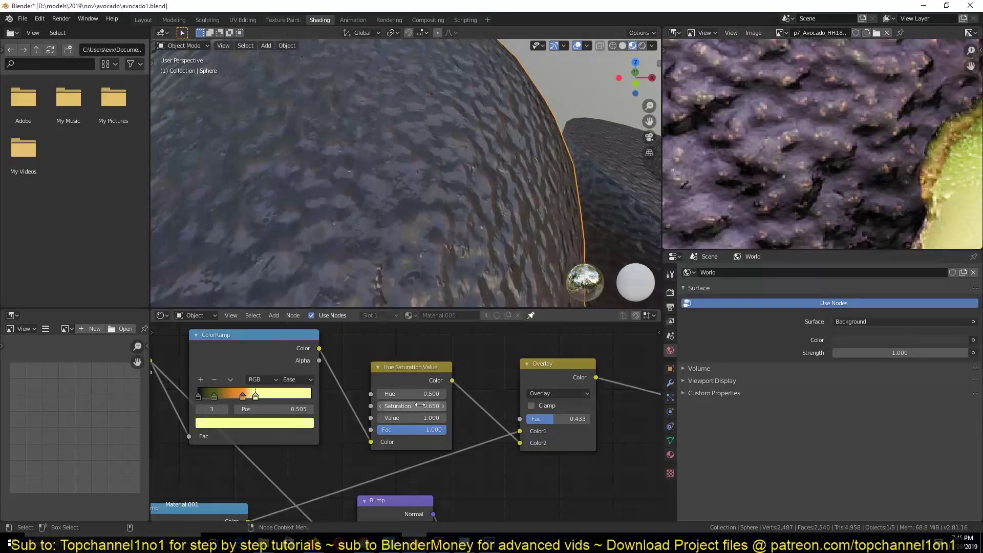
# Set the Hue Saturation Value node's Saturation to 1.000, check the whole avocado and deselect it.
pyautogui.moveTo(422, 406); pyautogui.dragTo(442, 406)
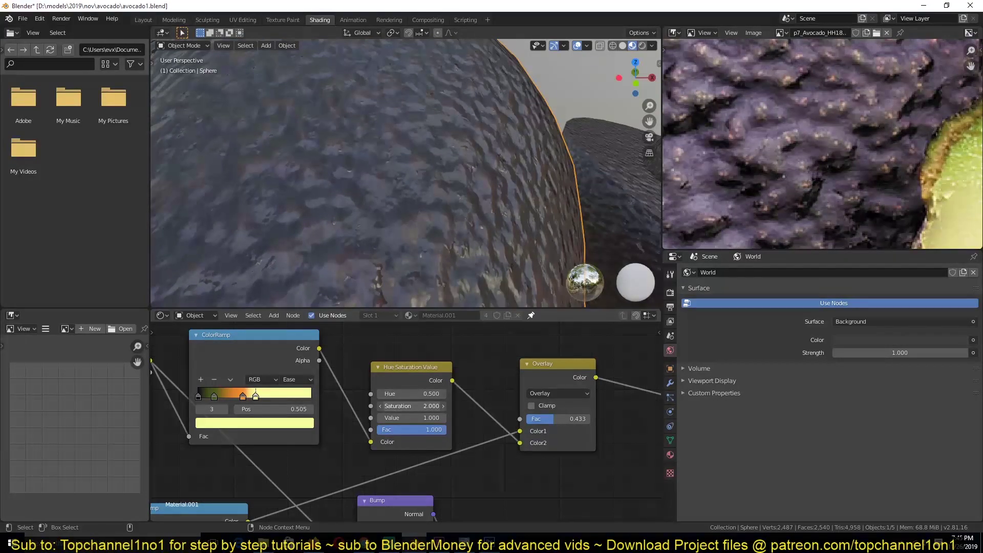
pyautogui.click(422, 406)
pyautogui.write('1')
pyautogui.press('Return')
pyautogui.scroll(-4, 350, 227)
pyautogui.moveTo(350, 228); pyautogui.dragTo(403, 227, button='middle')
pyautogui.scroll(-3, 451, 231)
pyautogui.scroll(1, 328, 232)
pyautogui.hotkey('alt', 'a')
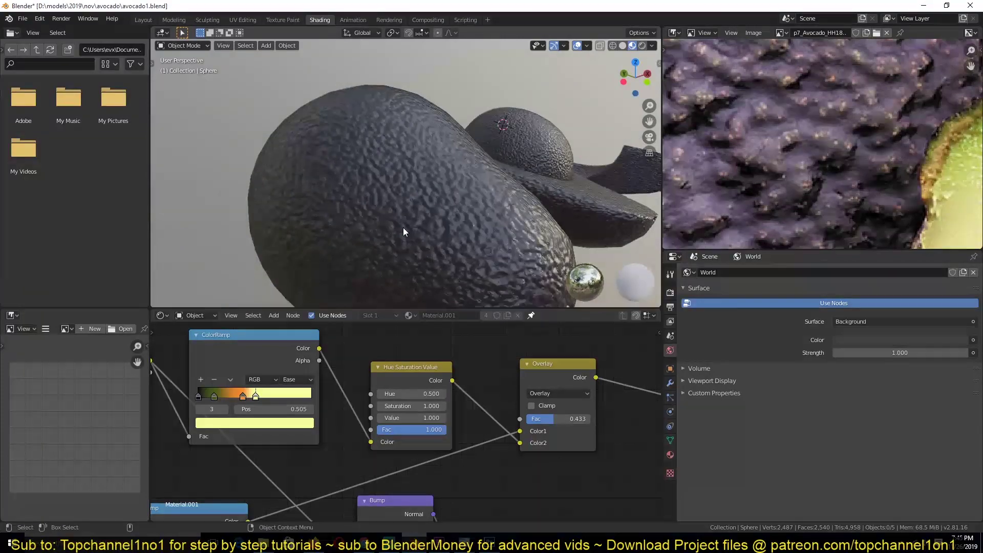
# Save the file and compare the avocado's skin with the reference photo.
pyautogui.scroll(3, 404, 227)
pyautogui.hotkey('ctrl', 's')
pyautogui.scroll(-1, 534, 463)
pyautogui.moveTo(533, 463); pyautogui.dragTo(296, 384, button='middle')
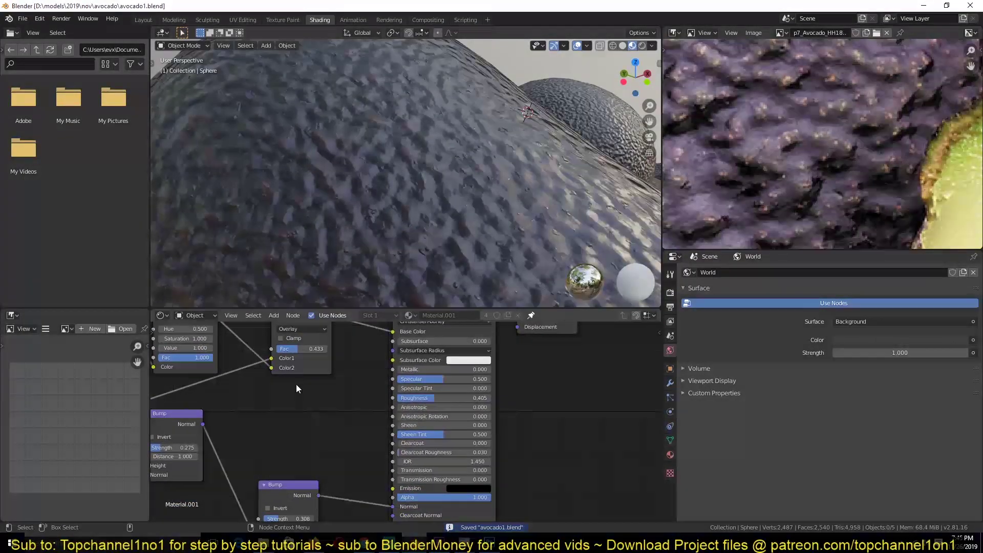
pyautogui.scroll(1, 296, 387)
pyautogui.scroll(-3, 454, 225)
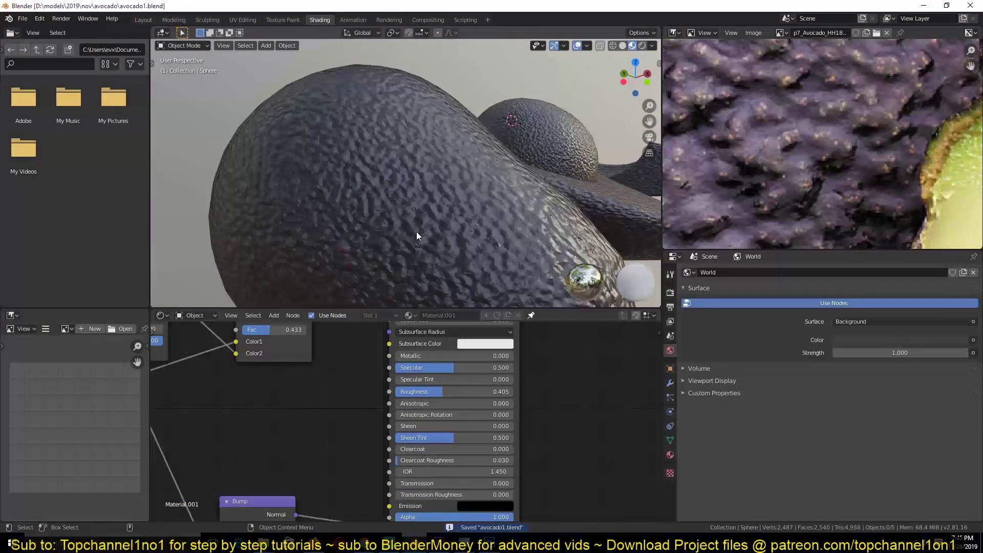
pyautogui.moveTo(417, 235)
pyautogui.mouseDown(button='middle')
pyautogui.moveTo(479, 237)
pyautogui.moveTo(438, 247)
pyautogui.moveTo(408, 230)
pyautogui.moveTo(415, 225)
pyautogui.mouseUp(button='middle')
pyautogui.scroll(-4, 747, 170)
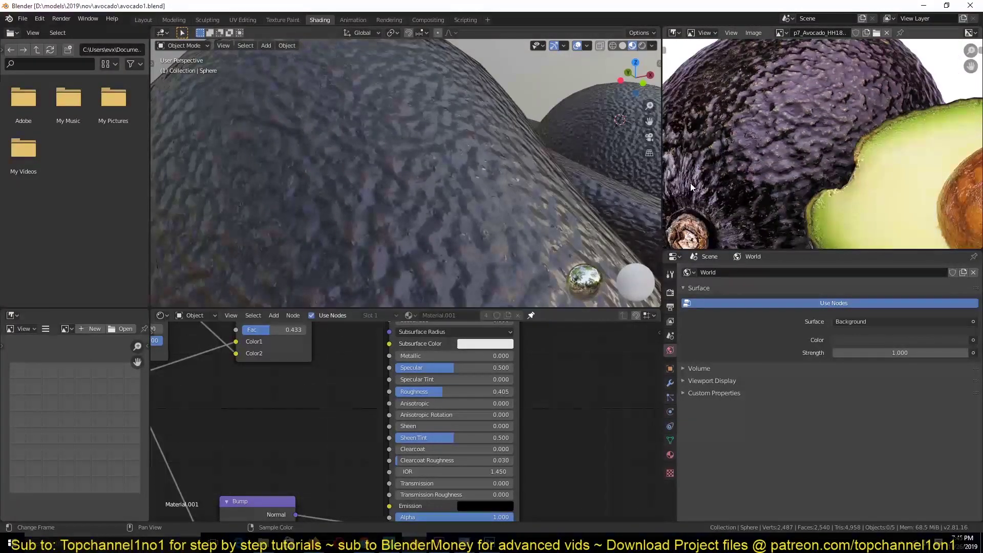
# Save the file and preview the Noise Texture with Scale 82 on the avocado's surface.
pyautogui.moveTo(297, 361); pyautogui.dragTo(523, 362, button='middle')
pyautogui.scroll(-5, 563, 362)
pyautogui.moveTo(264, 410); pyautogui.dragTo(394, 408, button='middle')
pyautogui.scroll(-3, 336, 389)
pyautogui.hotkey('ctrl', 's')
pyautogui.scroll(5, 346, 443)
pyautogui.moveTo(346, 430); pyautogui.dragTo(376, 348, button='middle')
pyautogui.keyDown('ctrl'); pyautogui.keyDown('shift'); pyautogui.click(240, 432); pyautogui.keyUp('shift'); pyautogui.keyUp('ctrl')
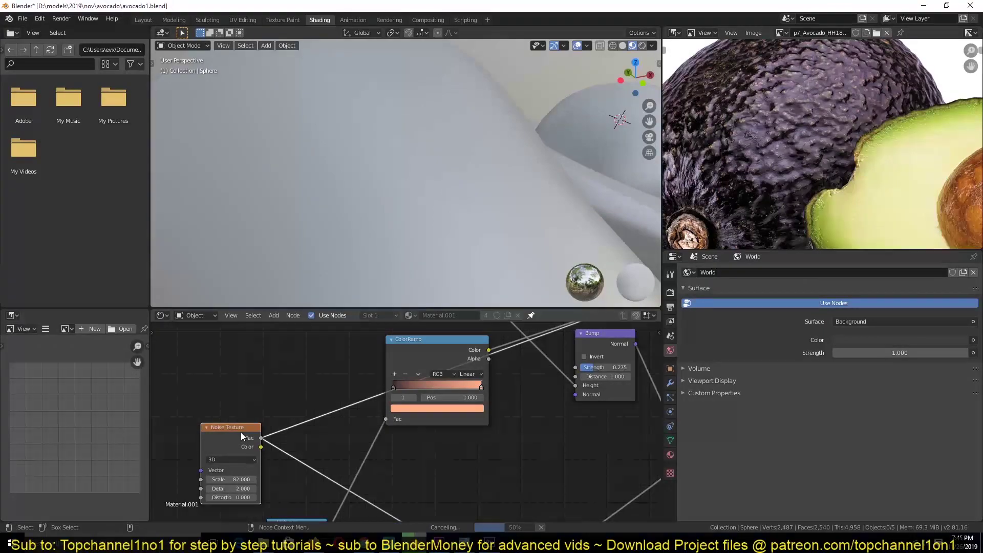
pyautogui.scroll(-3, 355, 180)
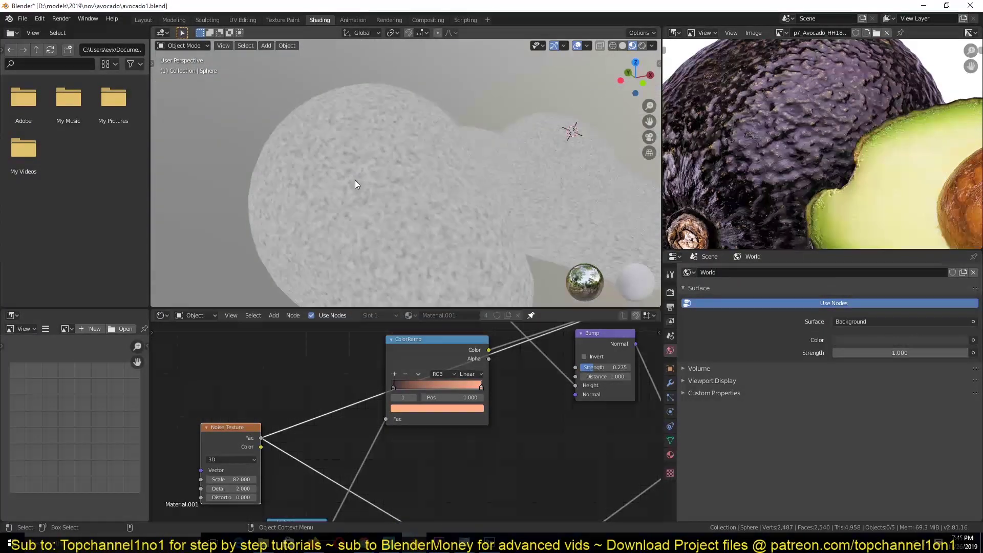
pyautogui.scroll(2, 355, 179)
pyautogui.moveTo(496, 369); pyautogui.dragTo(388, 441, button='middle')
pyautogui.scroll(-4, 388, 441)
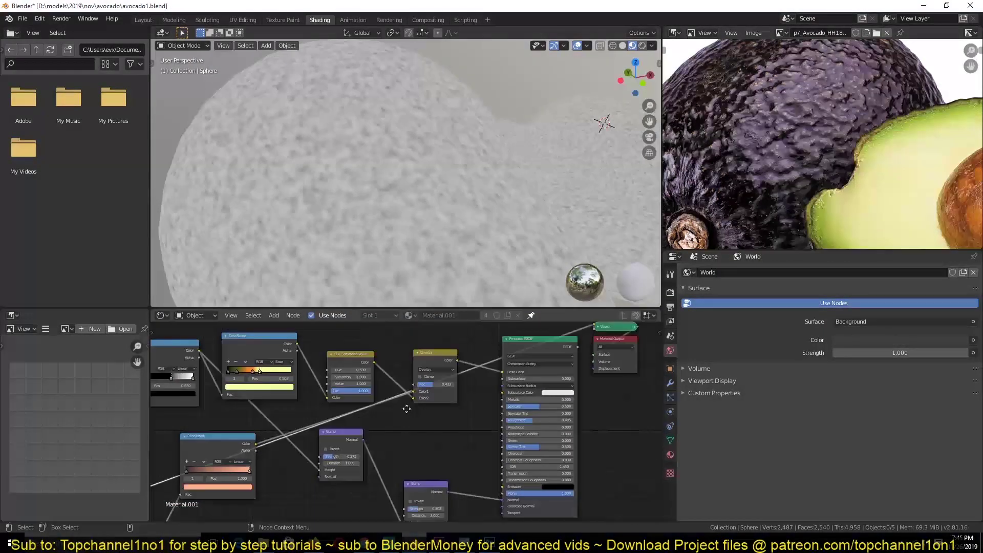
# Connect the Noise Texture's Fac output to the Principled BSDF's Roughness and inspect the skin's highlights close up.
pyautogui.moveTo(241, 402); pyautogui.dragTo(351, 351, button='middle')
pyautogui.moveTo(199, 457); pyautogui.dragTo(611, 370)
pyautogui.moveTo(610, 370); pyautogui.dragTo(428, 439, button='middle')
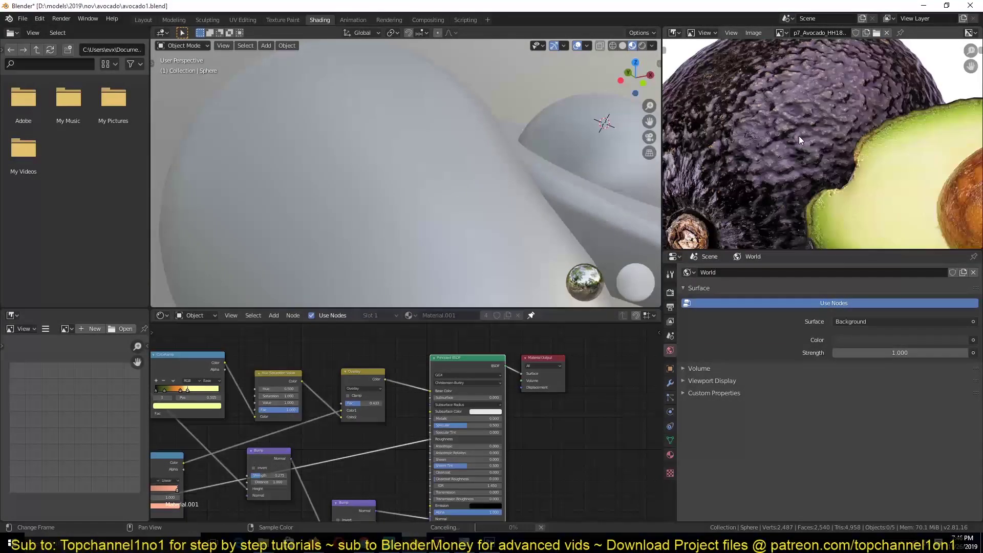
pyautogui.scroll(2, 753, 170)
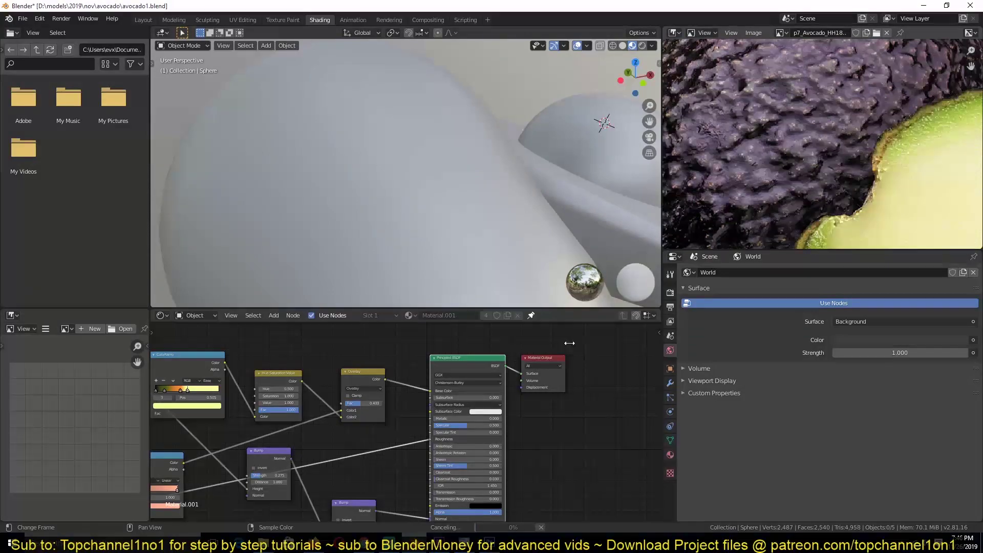
pyautogui.scroll(-2, 711, 199)
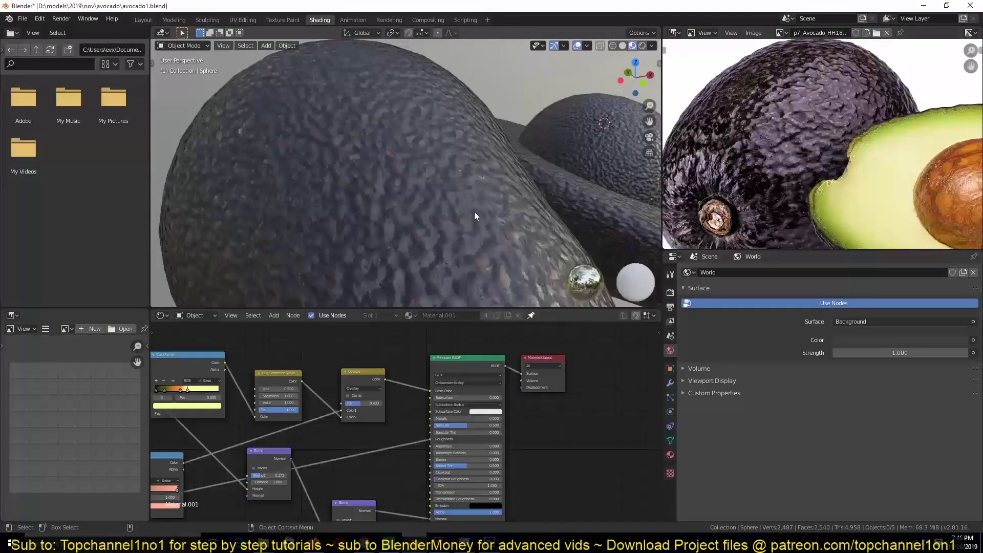
pyautogui.moveTo(474, 210); pyautogui.dragTo(486, 208, button='middle')
pyautogui.scroll(3, 486, 208)
pyautogui.moveTo(338, 466); pyautogui.dragTo(420, 430, button='middle')
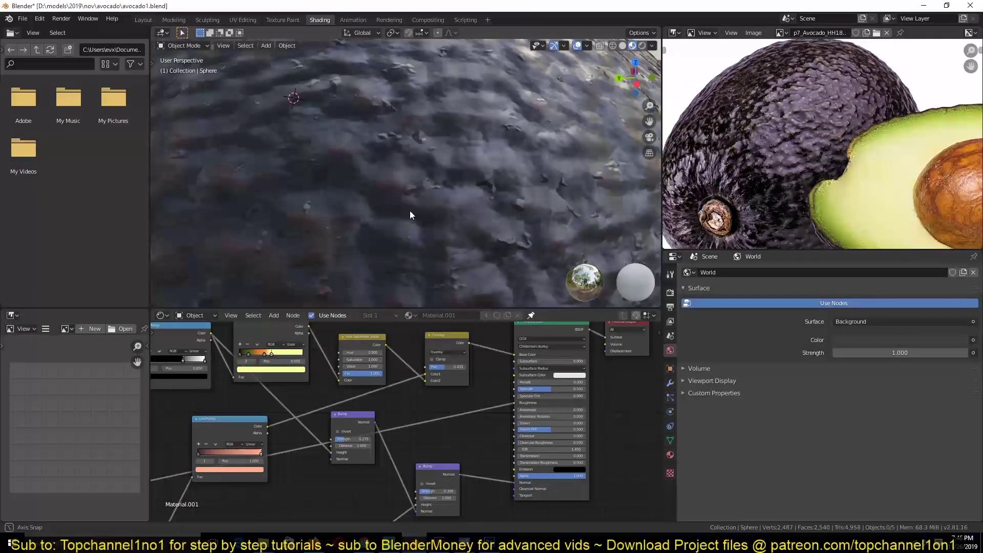
pyautogui.moveTo(410, 210); pyautogui.dragTo(377, 215, button='middle')
pyautogui.scroll(3, 379, 404)
# Insert a Math node set to Add on the link between the Noise Texture and the Principled BSDF's Roughness.
pyautogui.moveTo(379, 404); pyautogui.dragTo(336, 393, button='middle')
pyautogui.scroll(-4, 338, 404)
pyautogui.moveTo(291, 434); pyautogui.dragTo(426, 384, button='middle')
pyautogui.moveTo(208, 415); pyautogui.dragTo(218, 391)
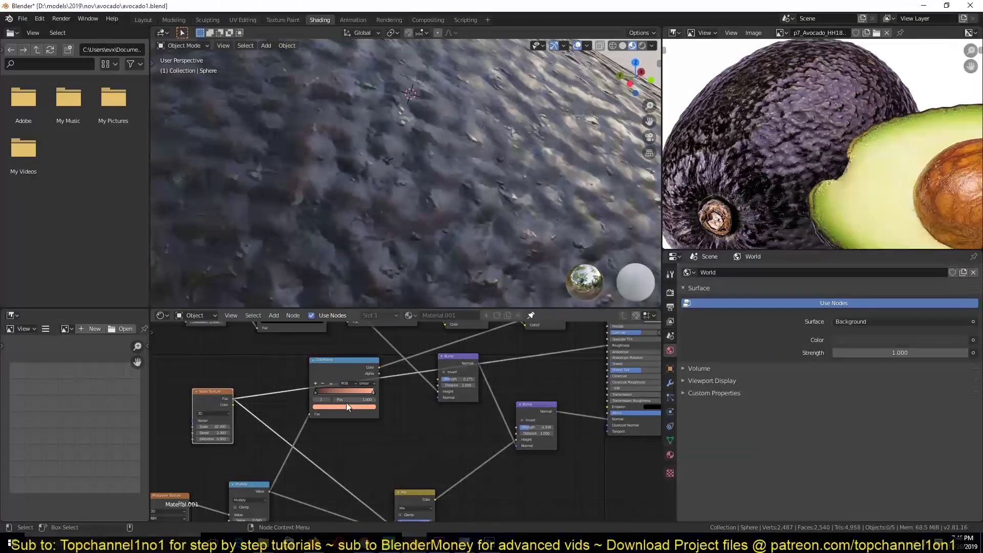
pyautogui.moveTo(506, 384); pyautogui.dragTo(422, 421, button='middle')
pyautogui.hotkey('shift', 'a')
pyautogui.moveTo(416, 404)
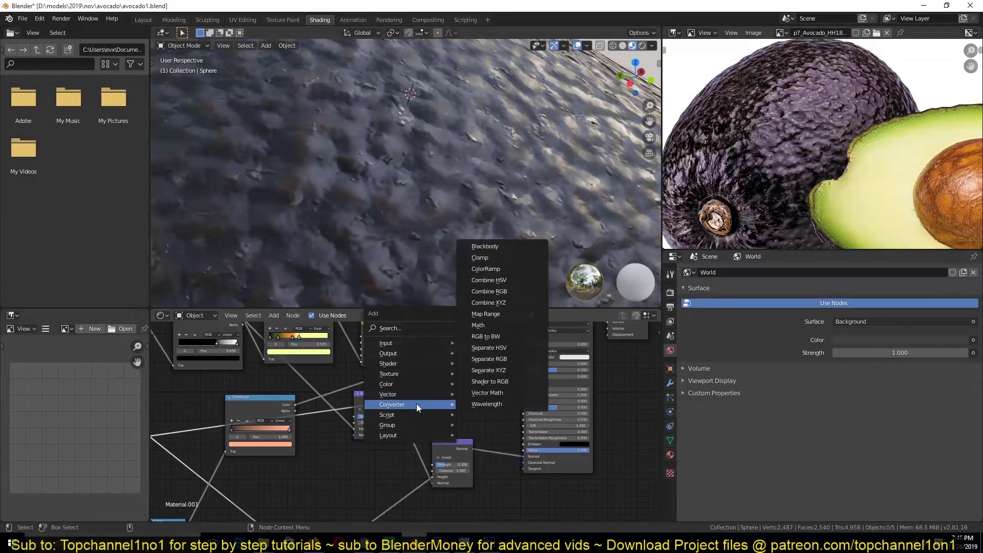
pyautogui.click(480, 315)
pyautogui.click(429, 380)
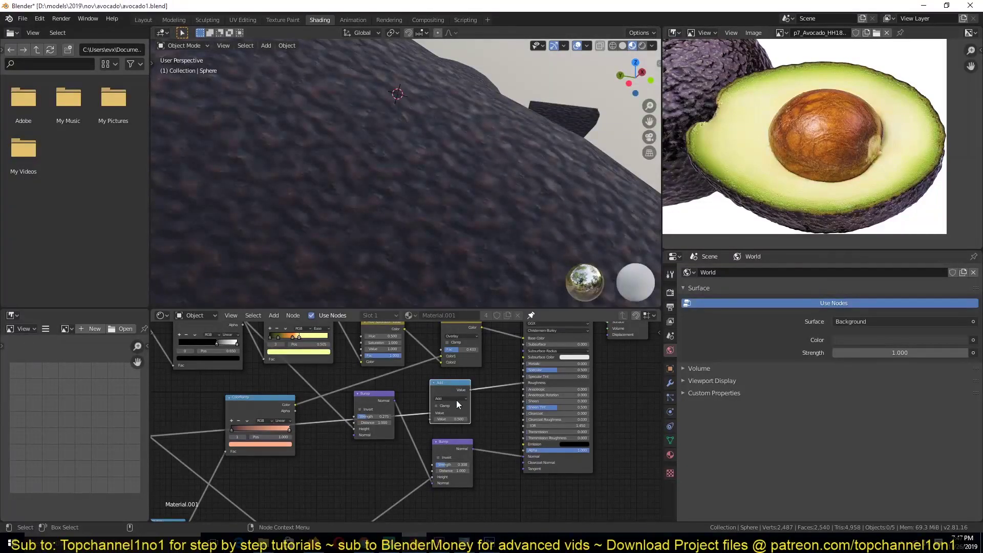
# Lower the Add node's second value to -0.080 while checking the avocado's gloss.
pyautogui.scroll(2, 465, 402)
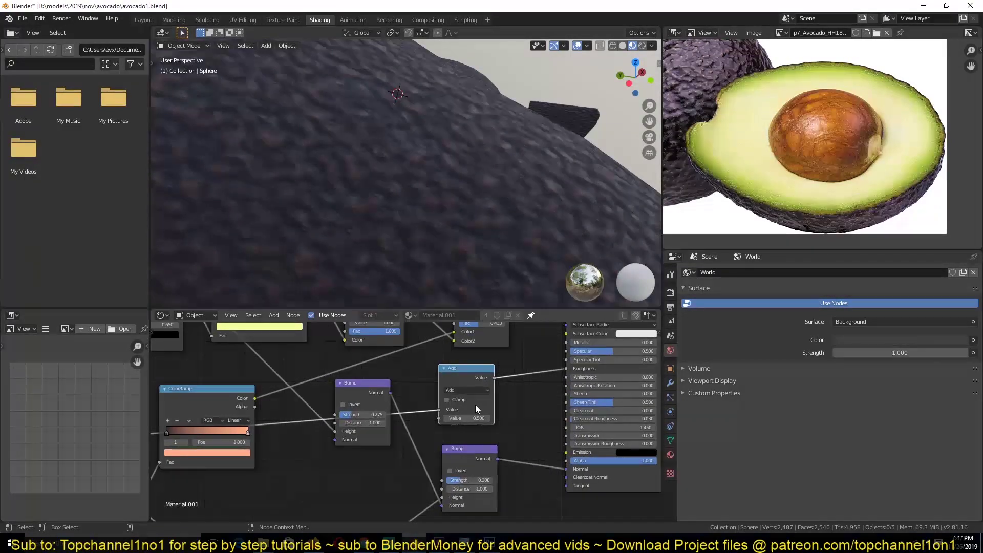
pyautogui.moveTo(477, 397); pyautogui.dragTo(473, 423, button='middle')
pyautogui.moveTo(473, 444)
pyautogui.mouseDown()
pyautogui.moveTo(370, 443)
pyautogui.moveTo(486, 443)
pyautogui.mouseUp()
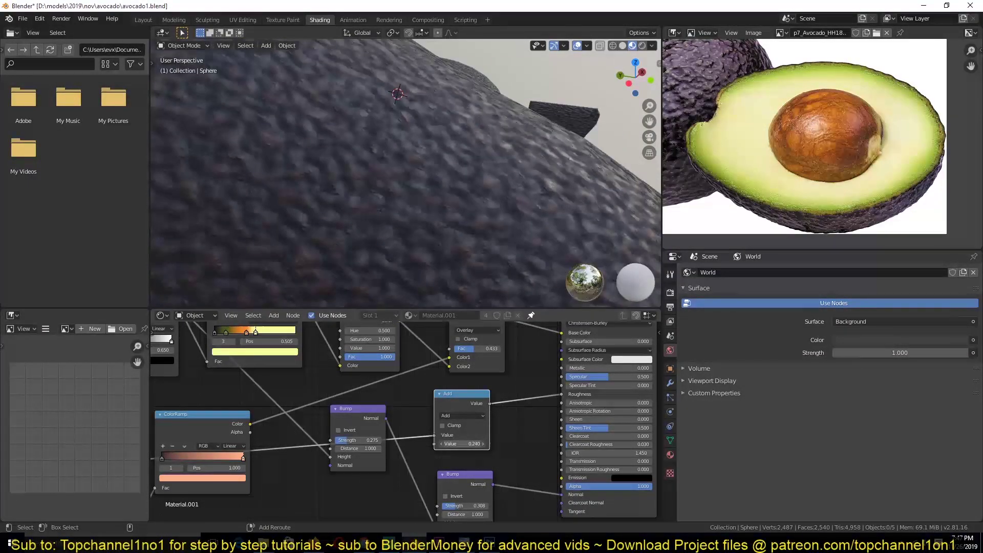
pyautogui.moveTo(461, 443); pyautogui.dragTo(444, 443)
pyautogui.scroll(-7, 452, 226)
pyautogui.moveTo(452, 226); pyautogui.dragTo(396, 227, button='middle')
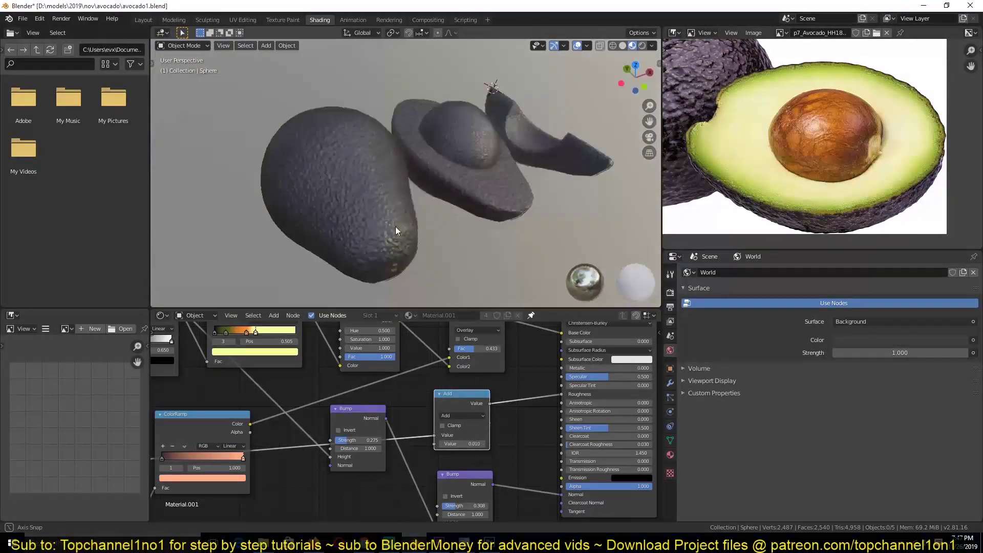
pyautogui.scroll(8, 384, 227)
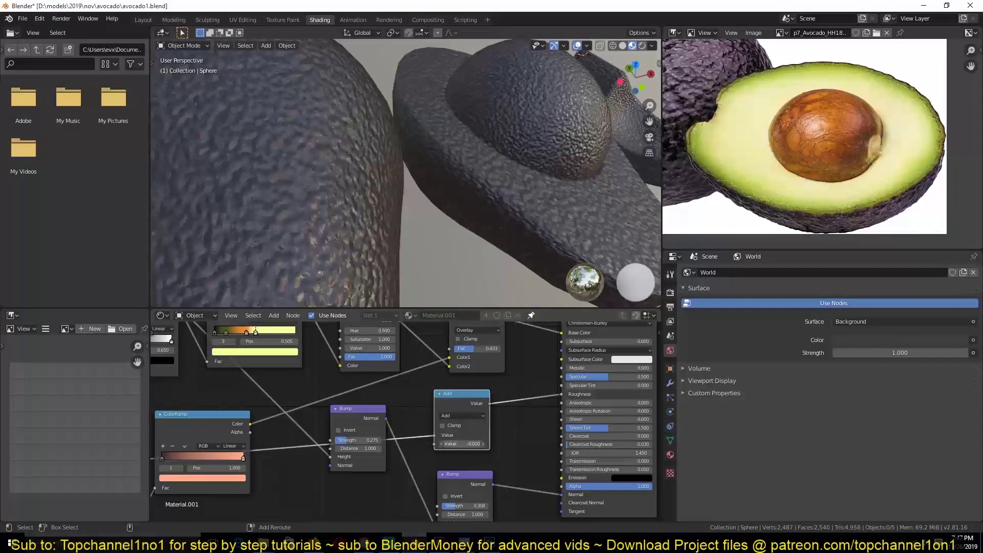
pyautogui.moveTo(461, 443); pyautogui.dragTo(467, 443)
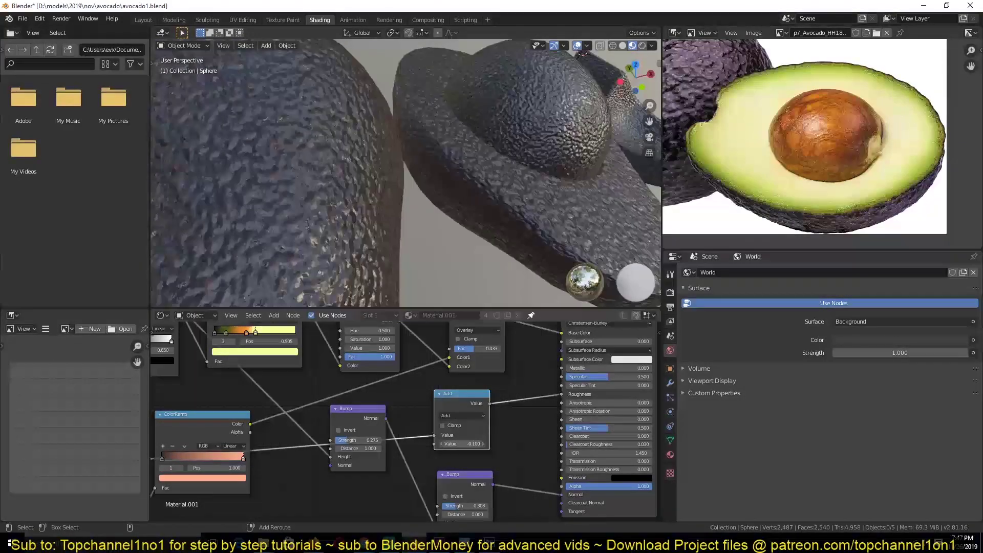
pyautogui.scroll(-3, 344, 183)
pyautogui.moveTo(344, 184); pyautogui.dragTo(401, 170, button='middle')
pyautogui.scroll(5, 401, 170)
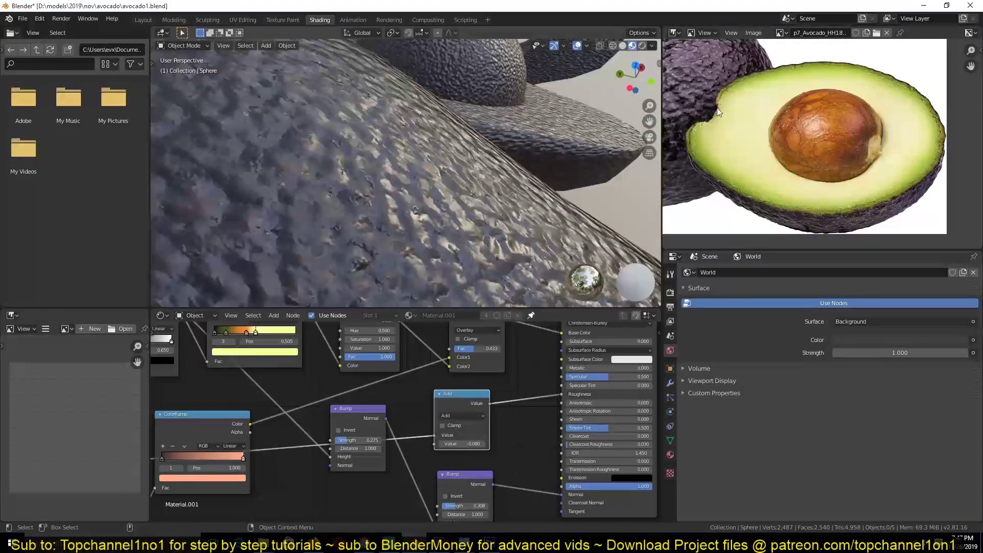
# Compare the skin with the reference photo and set the Overlay node's Fac to 0.517.
pyautogui.moveTo(718, 113); pyautogui.dragTo(768, 154, button='middle')
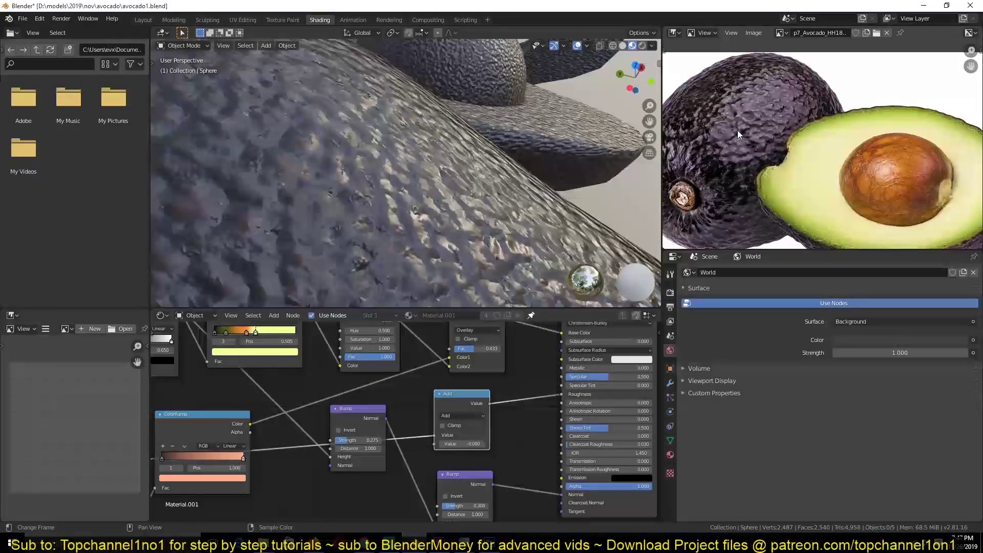
pyautogui.scroll(1, 737, 130)
pyautogui.moveTo(469, 376); pyautogui.dragTo(472, 444, button='middle')
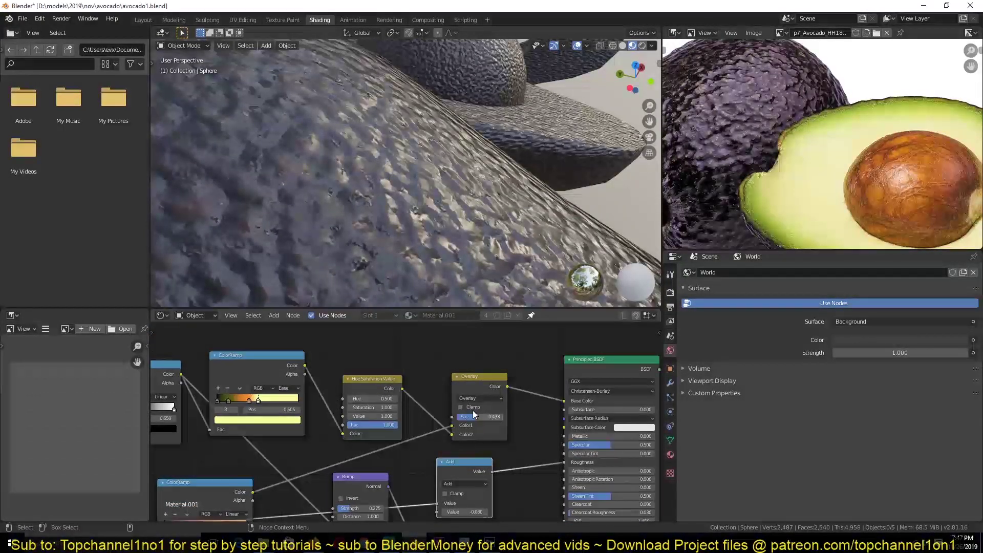
pyautogui.moveTo(474, 414); pyautogui.dragTo(505, 416)
pyautogui.scroll(-3, 393, 235)
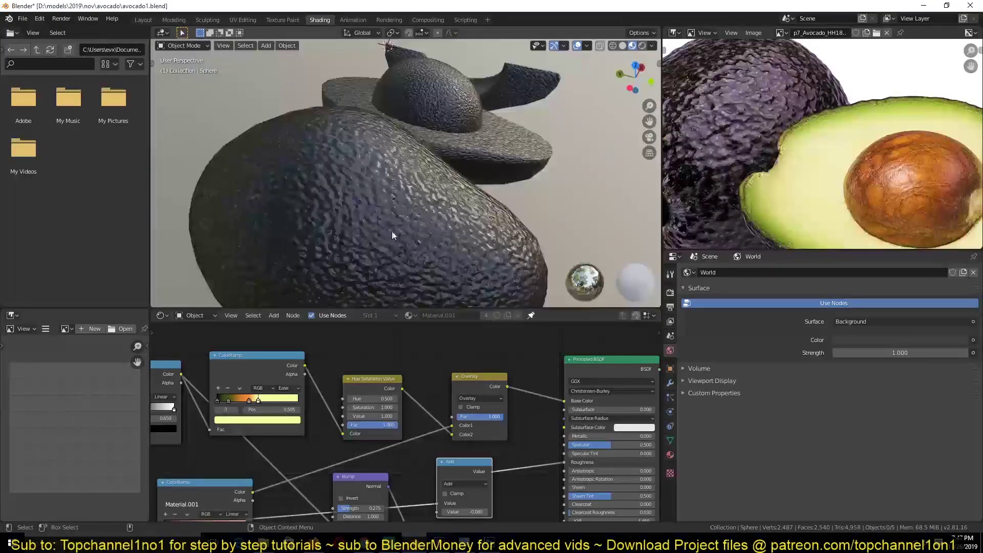
pyautogui.moveTo(393, 234); pyautogui.dragTo(333, 221, button='middle')
pyautogui.scroll(3, 332, 221)
pyautogui.moveTo(480, 416)
pyautogui.mouseDown()
pyautogui.moveTo(460, 416)
pyautogui.moveTo(475, 415)
pyautogui.mouseUp()
# Change the Overlay colour mix node's blending mode to Screen.
pyautogui.click(490, 397)
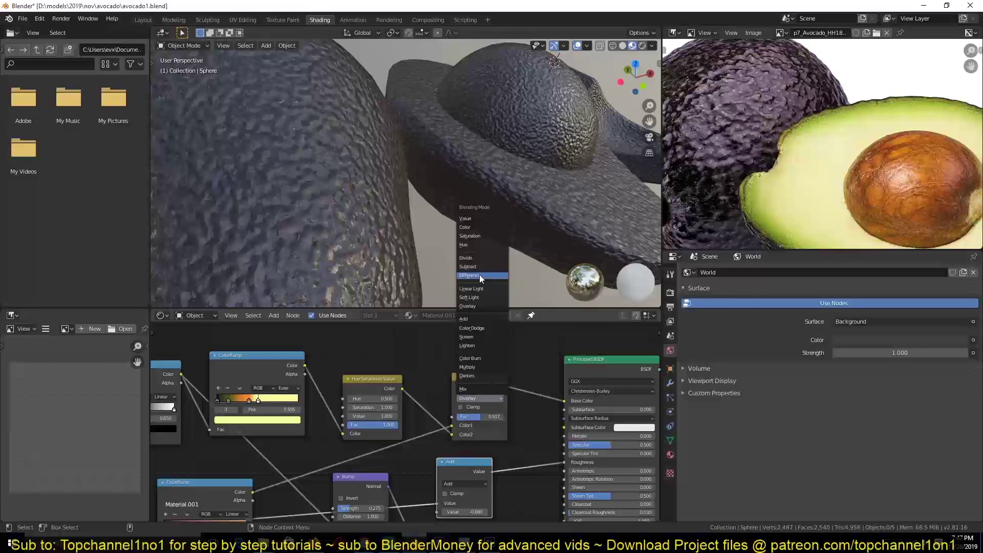
pyautogui.click(480, 337)
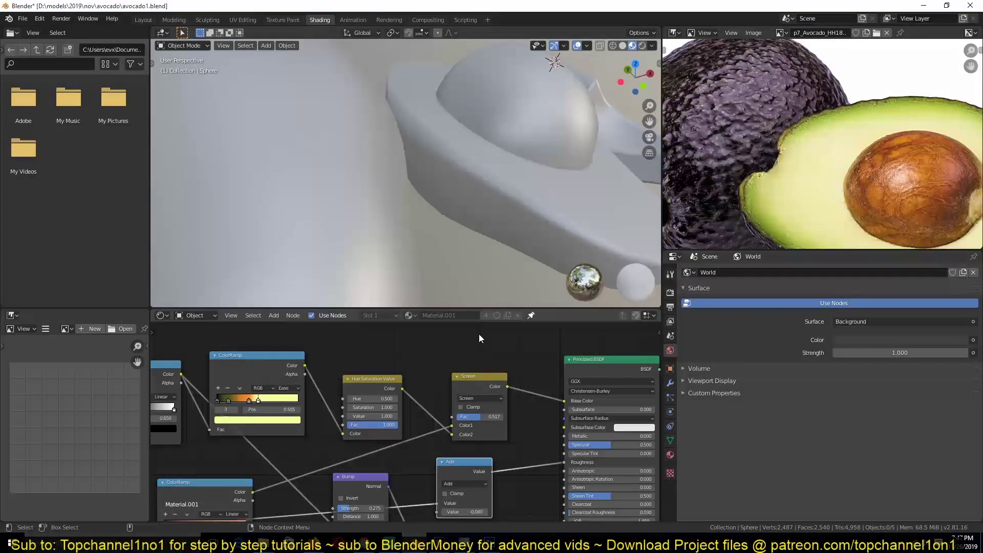
pyautogui.scroll(-1, 400, 194)
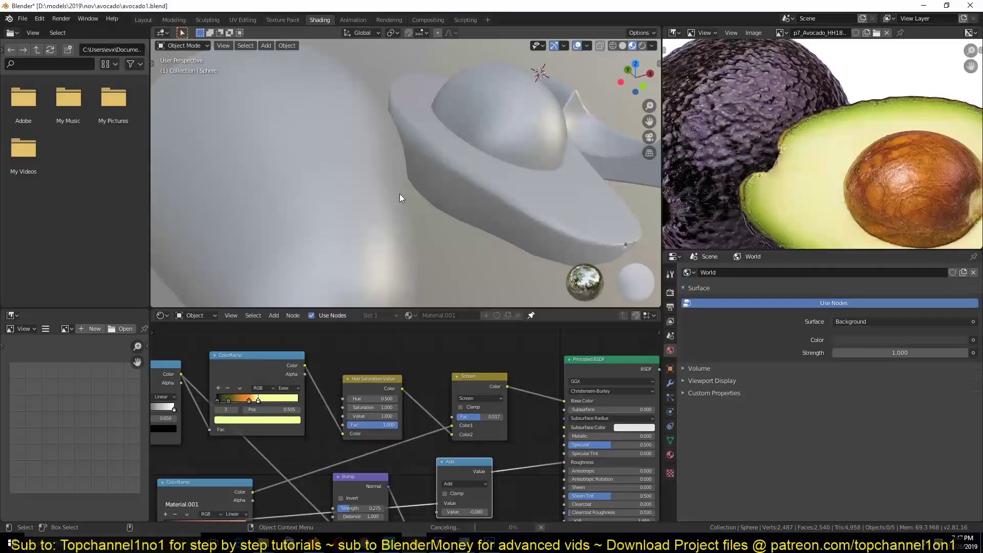
pyautogui.scroll(2, 399, 194)
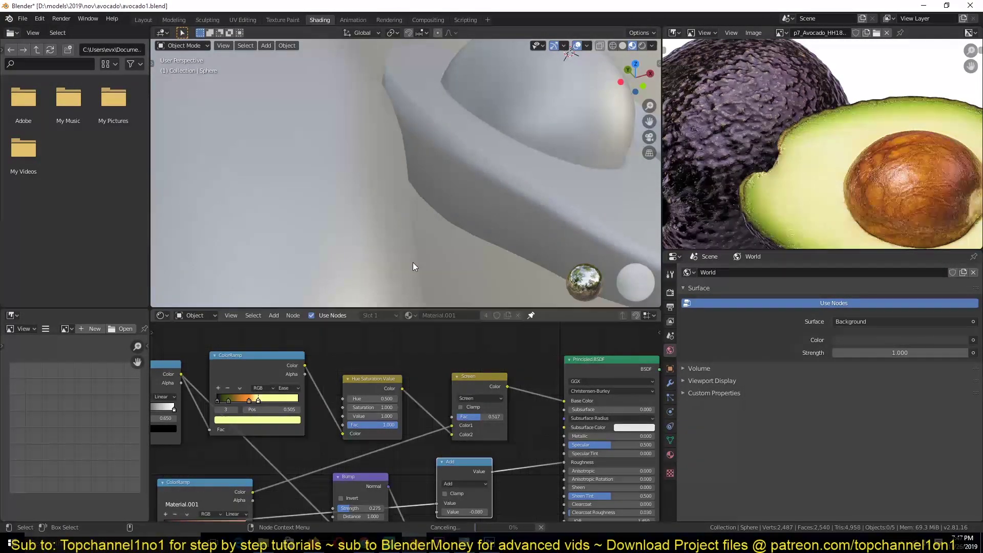
pyautogui.scroll(-2, 413, 420)
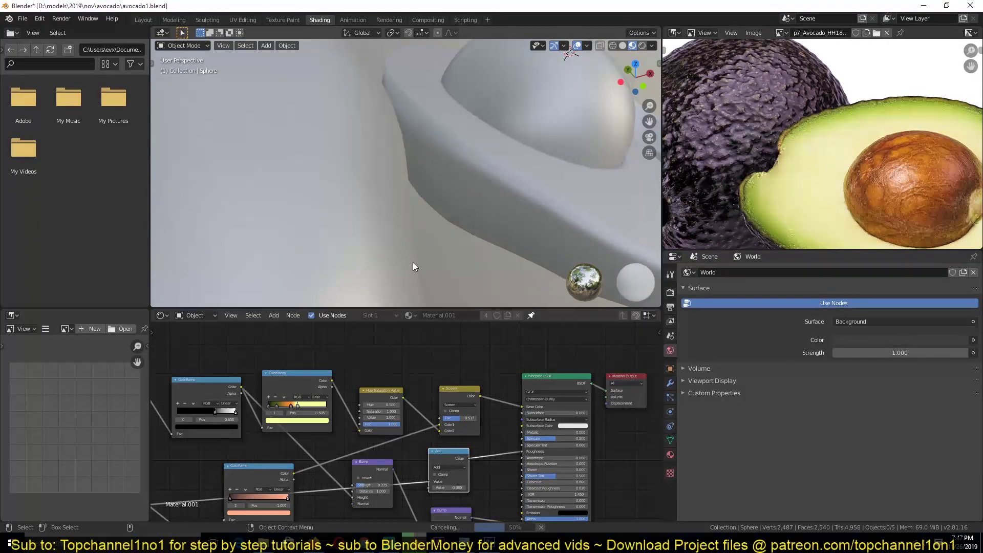
# Examine the skin's colour and bumps on the whole and halved avocados from several angles.
pyautogui.scroll(-5, 413, 263)
pyautogui.keyDown('shift'); pyautogui.moveTo(413, 262); pyautogui.dragTo(471, 277, button='middle'); pyautogui.keyUp('shift')
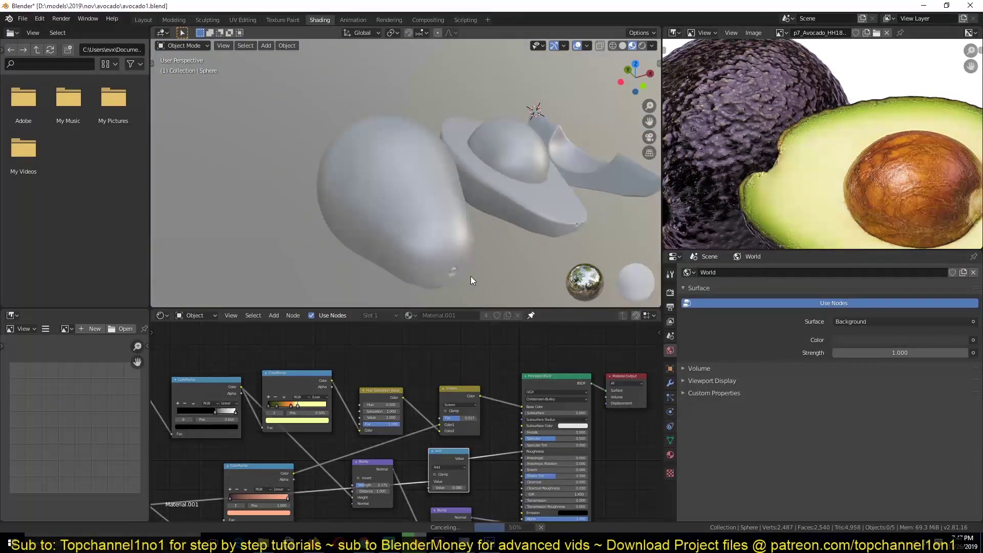
pyautogui.scroll(2, 471, 277)
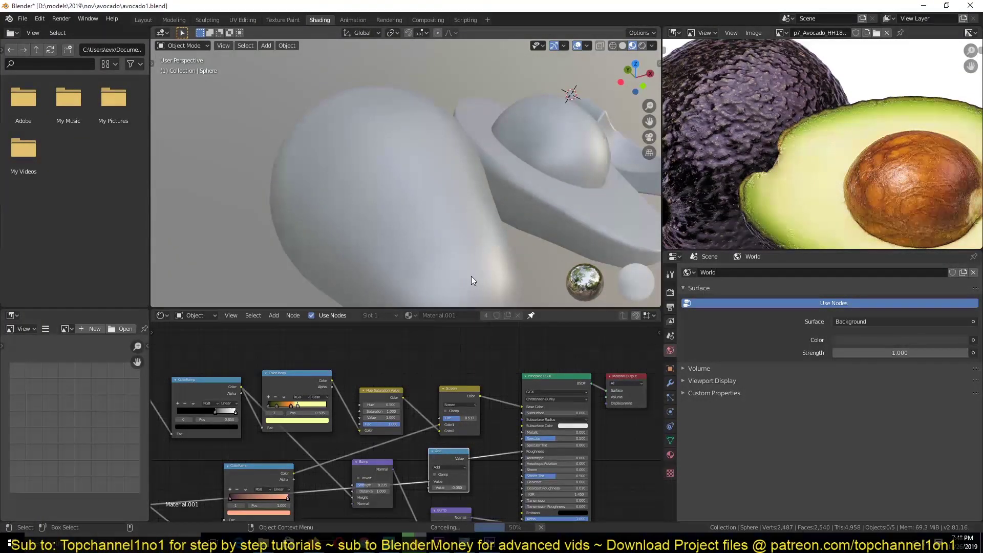
pyautogui.scroll(2, 471, 276)
pyautogui.scroll(-1, 471, 271)
pyautogui.moveTo(466, 274); pyautogui.dragTo(376, 213, button='middle')
pyautogui.scroll(-3, 452, 247)
pyautogui.scroll(3, 368, 253)
pyautogui.scroll(2, 368, 253)
pyautogui.scroll(-3, 432, 258)
pyautogui.scroll(1, 431, 258)
pyautogui.moveTo(345, 171); pyautogui.dragTo(284, 188, button='middle')
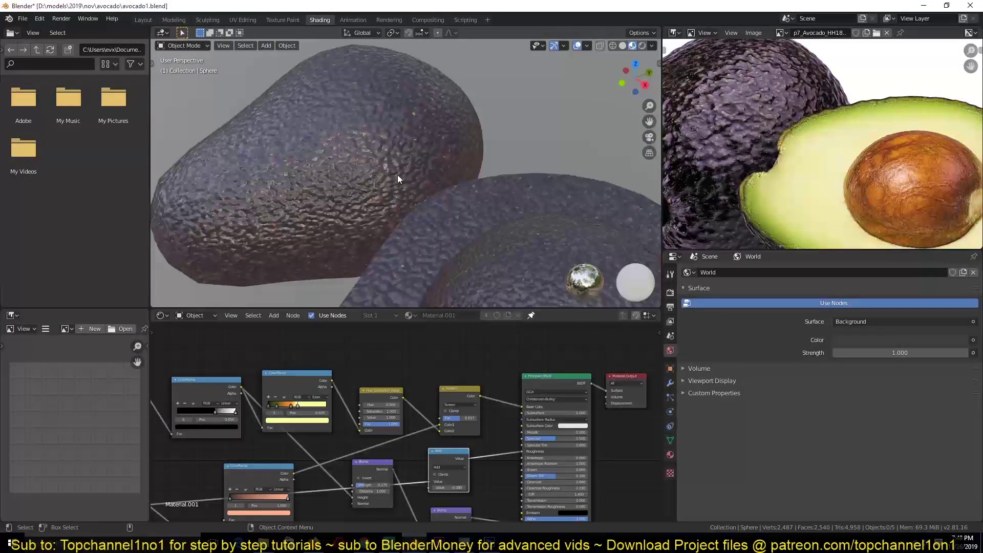
pyautogui.scroll(4, 409, 452)
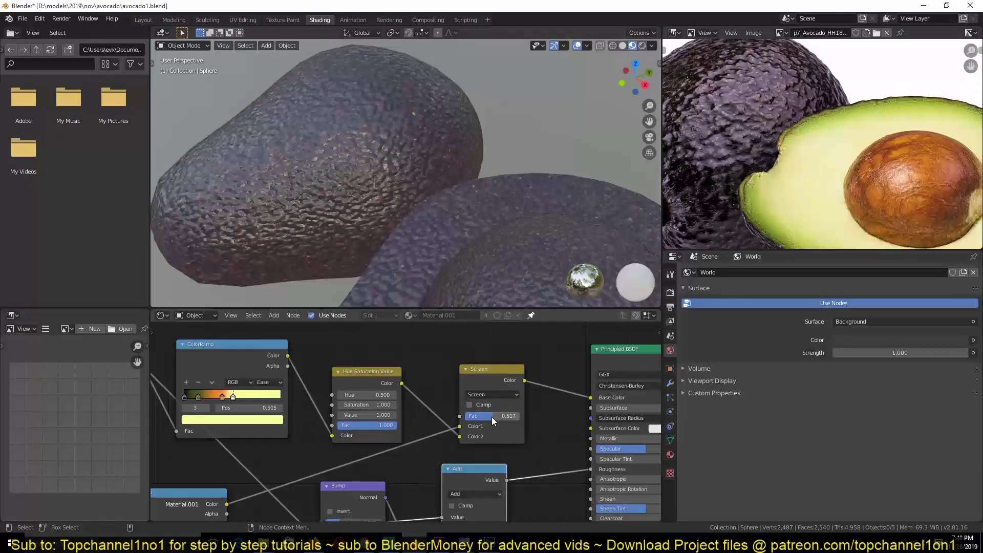
# Set the Screen node's Fac to 0.725 while judging the skin's speckles up close.
pyautogui.moveTo(491, 417); pyautogui.dragTo(512, 417)
pyautogui.moveTo(389, 236); pyautogui.dragTo(493, 223, button='middle')
pyautogui.scroll(3, 502, 225)
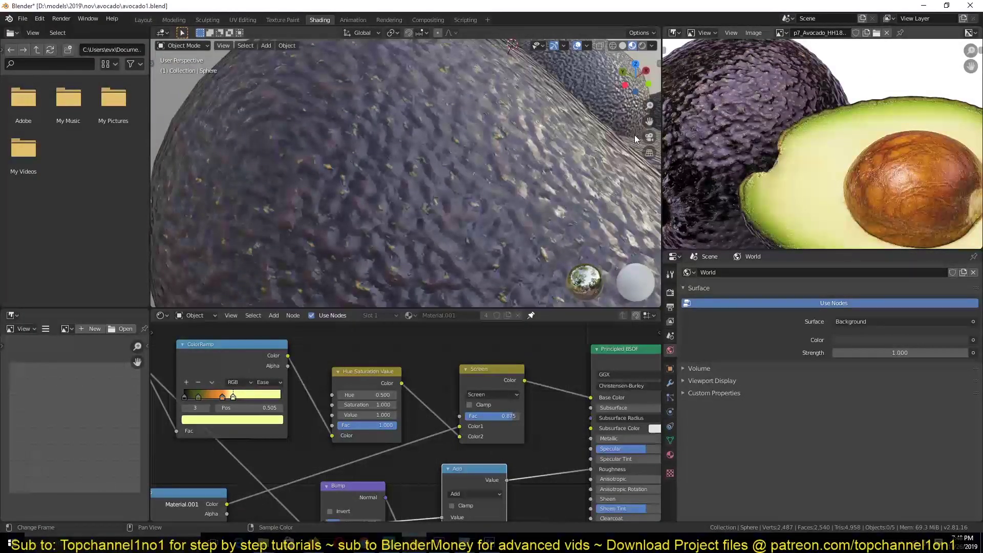
pyautogui.moveTo(508, 416); pyautogui.dragTo(504, 416)
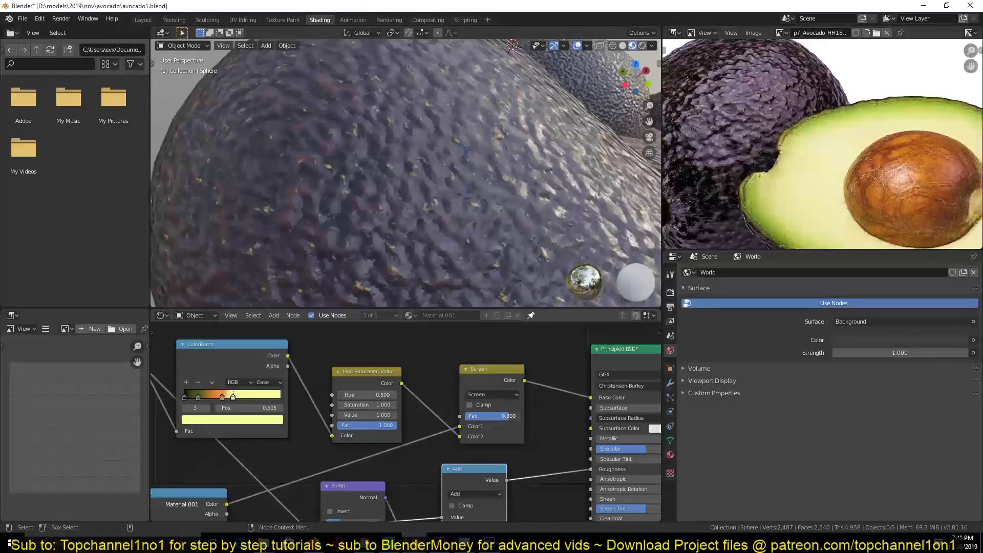
# Spread out the speckle ColorRamp's stops, moving the yellow stop to 0.805 and the dark stop to 0.127.
pyautogui.scroll(6, 273, 419)
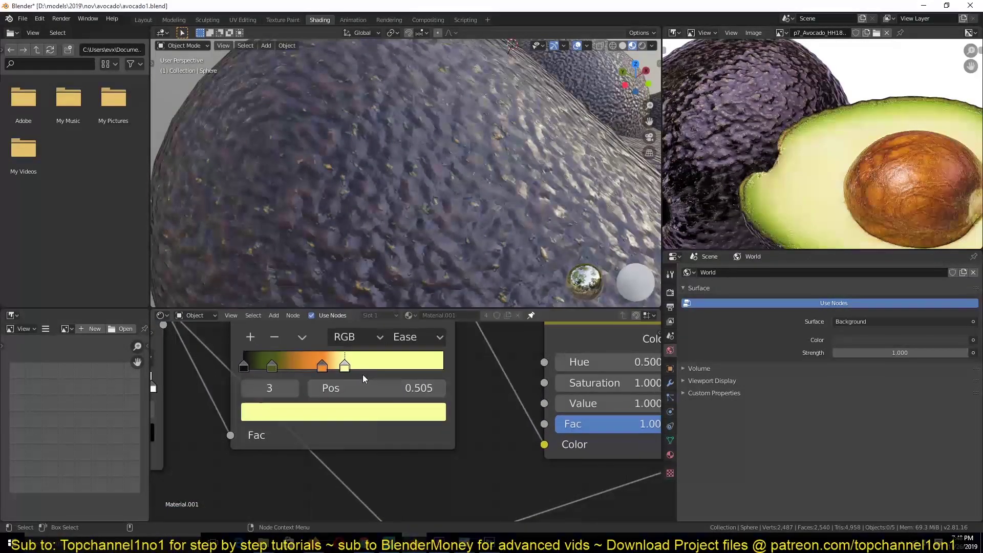
pyautogui.moveTo(379, 401); pyautogui.dragTo(434, 394)
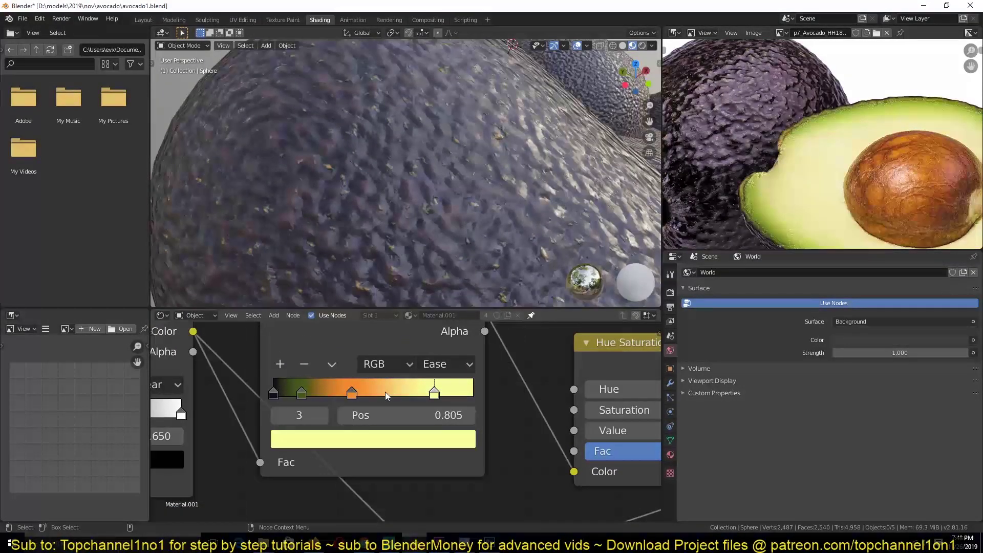
pyautogui.click(365, 393)
pyautogui.moveTo(365, 392); pyautogui.dragTo(392, 393)
pyautogui.moveTo(301, 393)
pyautogui.mouseDown()
pyautogui.moveTo(328, 393)
pyautogui.moveTo(299, 394)
pyautogui.mouseUp()
pyautogui.click(274, 392)
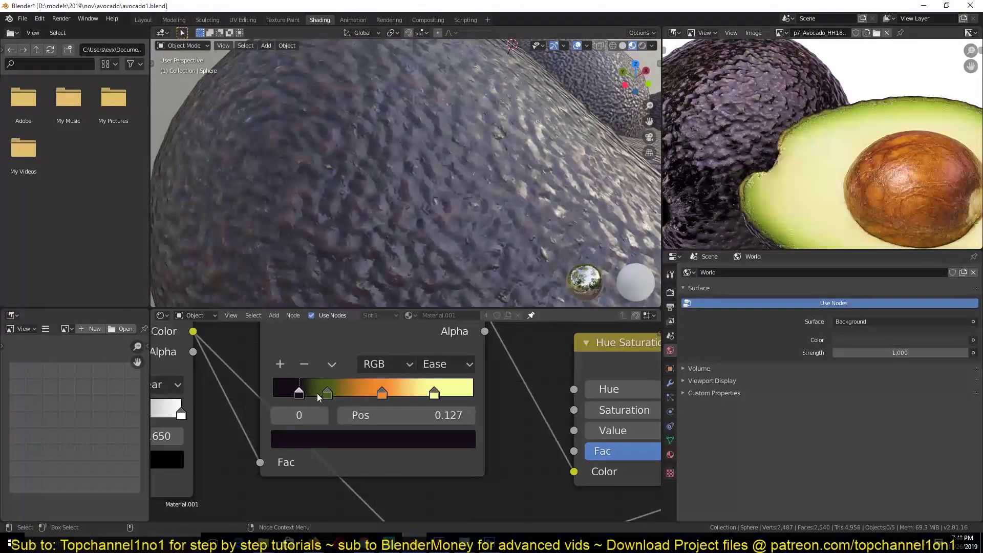
# Shift the ColorRamp's green stop to 0.328, its orange stop to 0.575 and its yellow stop closer to the end, and save.
pyautogui.moveTo(382, 393); pyautogui.dragTo(407, 388)
pyautogui.moveTo(330, 388); pyautogui.dragTo(342, 391)
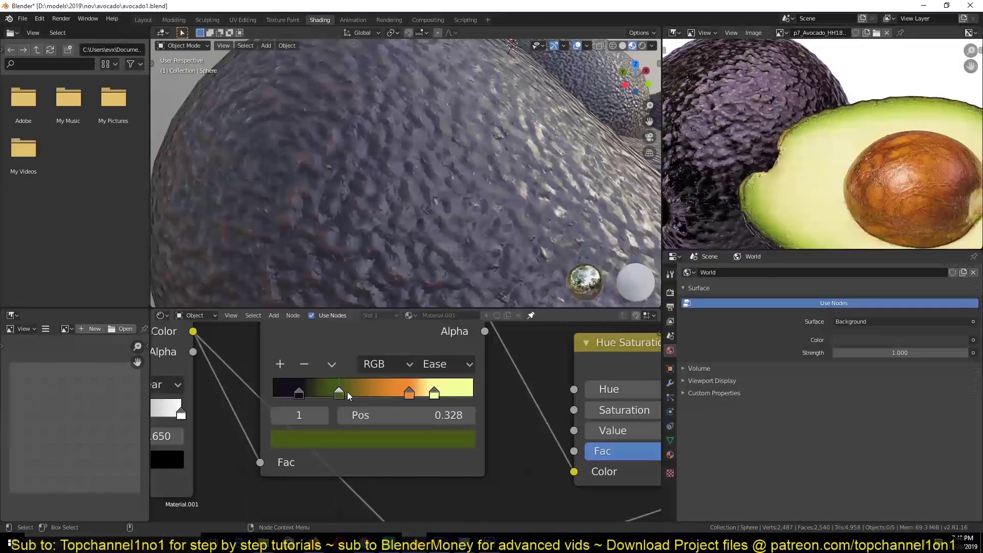
pyautogui.click(435, 389)
pyautogui.moveTo(435, 390); pyautogui.dragTo(387, 388)
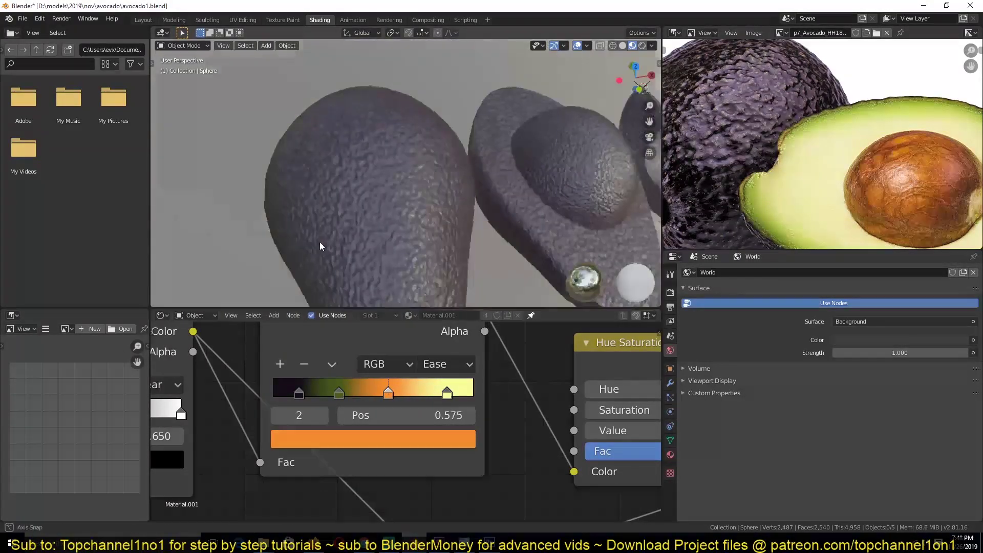
pyautogui.scroll(2, 305, 237)
pyautogui.moveTo(336, 235); pyautogui.dragTo(358, 297, button='middle')
pyautogui.hotkey('ctrl', 's')
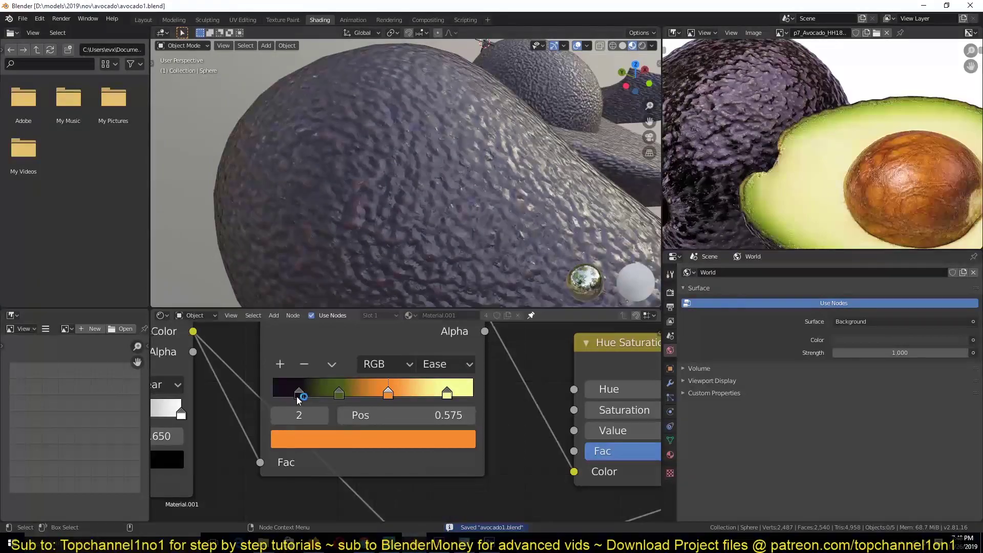
# Move the ColorRamp's dark stop back slightly, the green stop to 0.228 and the orange stop to 0.516, and save.
pyautogui.moveTo(297, 397); pyautogui.dragTo(320, 393)
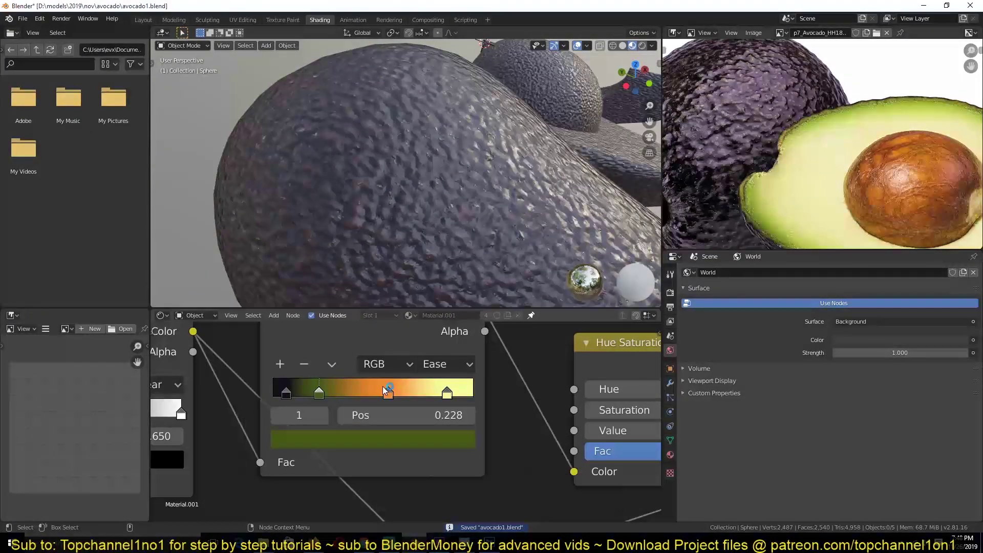
pyautogui.moveTo(383, 388); pyautogui.dragTo(373, 390)
pyautogui.hotkey('ctrl', 's')
pyautogui.scroll(-5, 429, 202)
pyautogui.moveTo(429, 202); pyautogui.dragTo(404, 199, button='middle')
pyautogui.scroll(3, 411, 233)
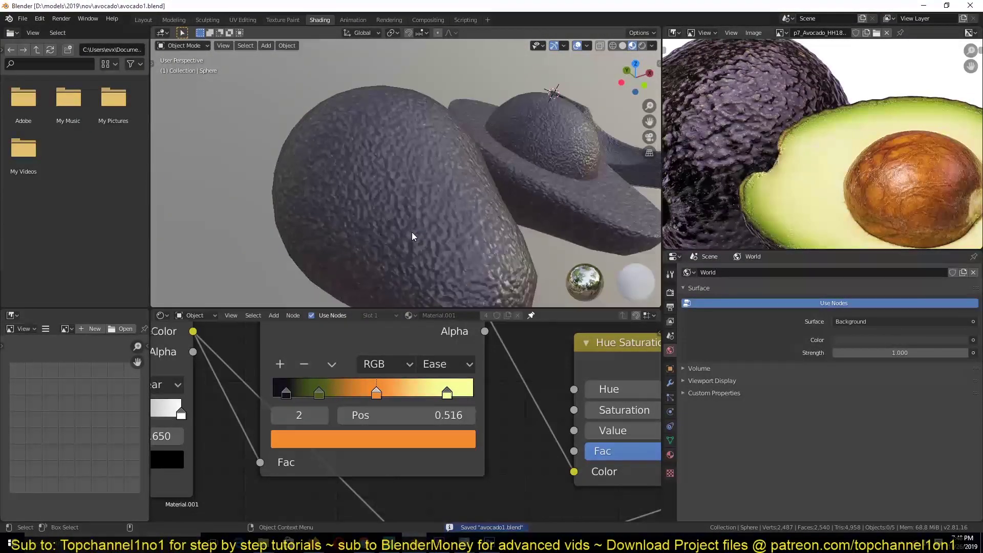
# Lower the Add node's second value to -0.110 for a glossier skin and save the file.
pyautogui.scroll(-2, 530, 369)
pyautogui.moveTo(530, 435); pyautogui.dragTo(415, 339, button='middle')
pyautogui.moveTo(435, 433); pyautogui.dragTo(287, 436, button='middle')
pyautogui.moveTo(435, 466)
pyautogui.keyDown('shift'); pyautogui.mouseDown()
pyautogui.moveTo(461, 466)
pyautogui.moveTo(407, 466)
pyautogui.moveTo(437, 466)
pyautogui.mouseUp(); pyautogui.keyUp('shift')
pyautogui.click(567, 206)
pyautogui.moveTo(567, 206); pyautogui.dragTo(455, 191, button='middle')
pyautogui.hotkey('ctrl', 's')
pyautogui.hotkey('alt', 'a')
pyautogui.scroll(-3, 797, 140)
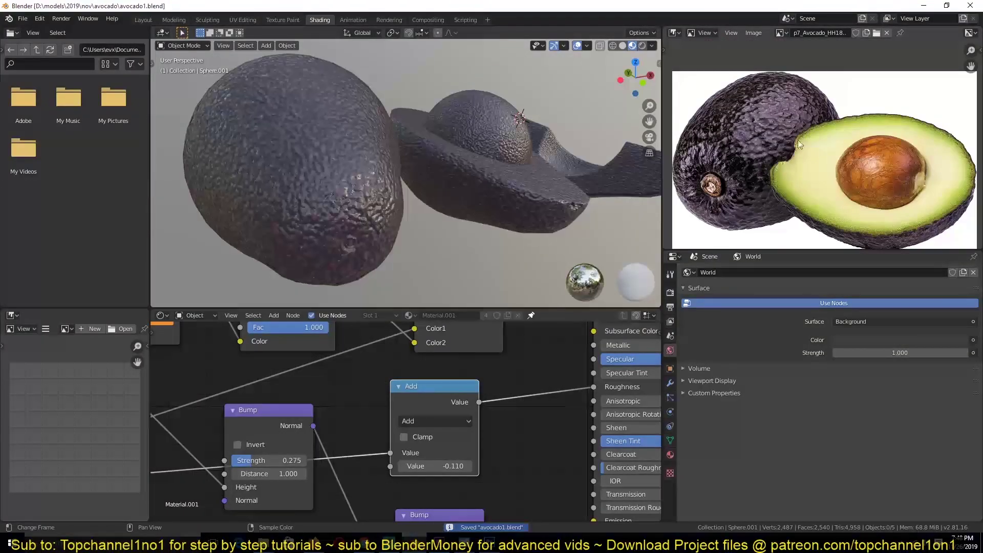
# Darken the first stop of the skin's base ColorRamp to a value (V) of 0.139 and save the file.
pyautogui.click(358, 174)
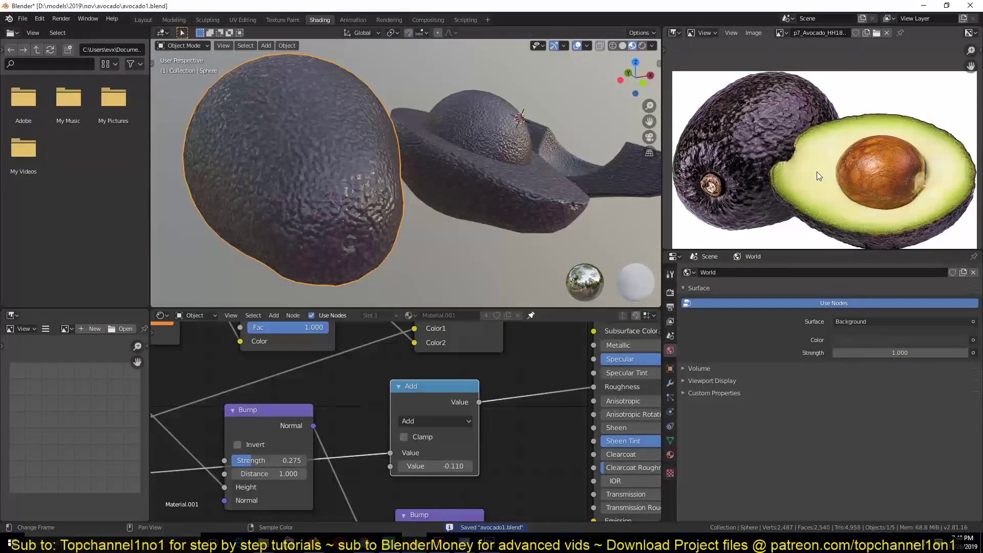
pyautogui.moveTo(429, 425); pyautogui.dragTo(512, 329, button='middle')
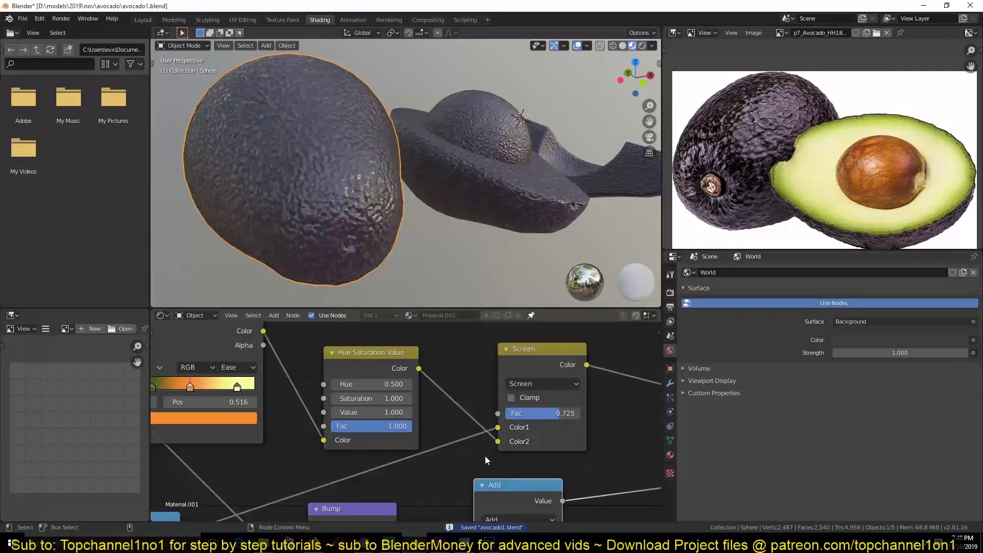
pyautogui.scroll(-5, 485, 460)
pyautogui.moveTo(485, 458); pyautogui.dragTo(595, 364, button='middle')
pyautogui.scroll(4, 290, 465)
pyautogui.moveTo(297, 463); pyautogui.dragTo(384, 427, button='middle')
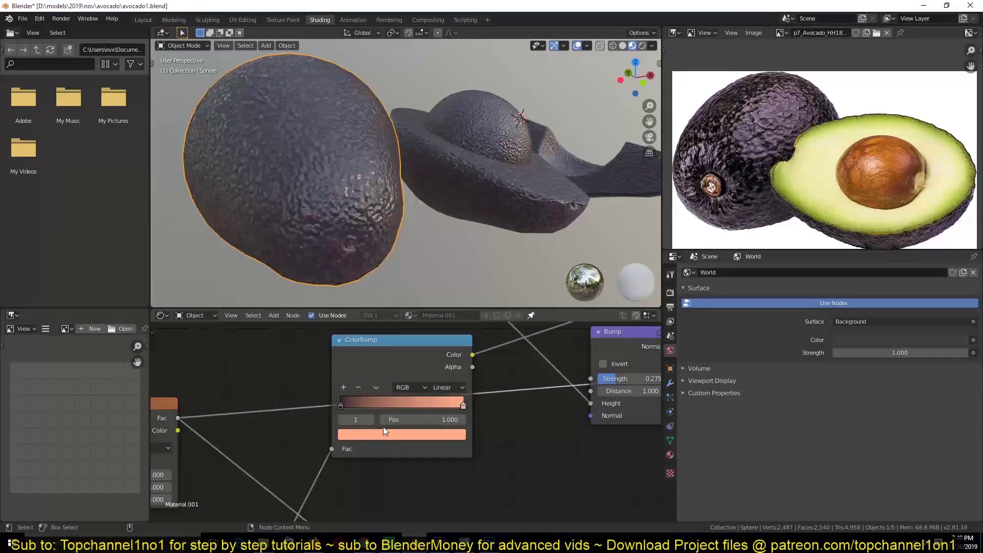
pyautogui.click(334, 407)
pyautogui.click(360, 436)
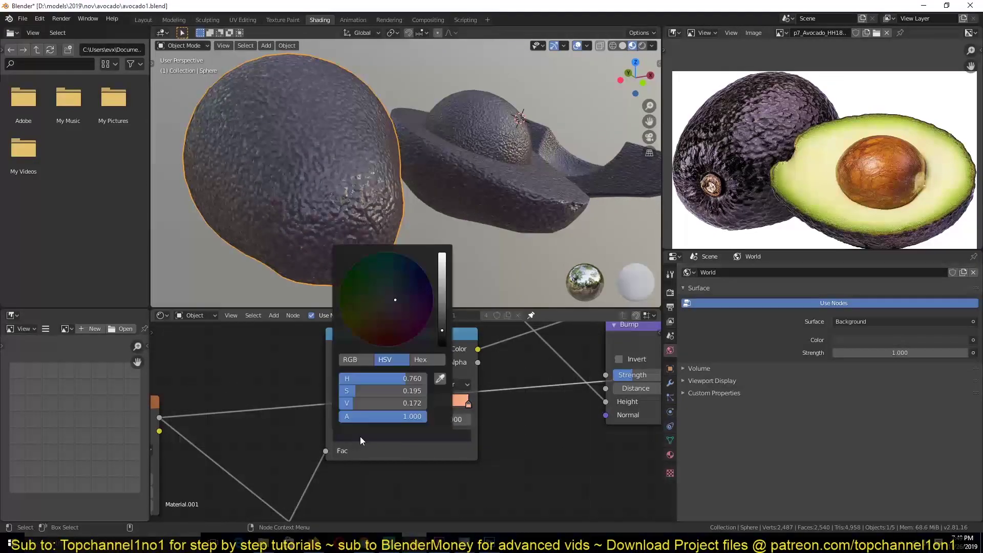
pyautogui.moveTo(442, 333); pyautogui.dragTo(441, 335)
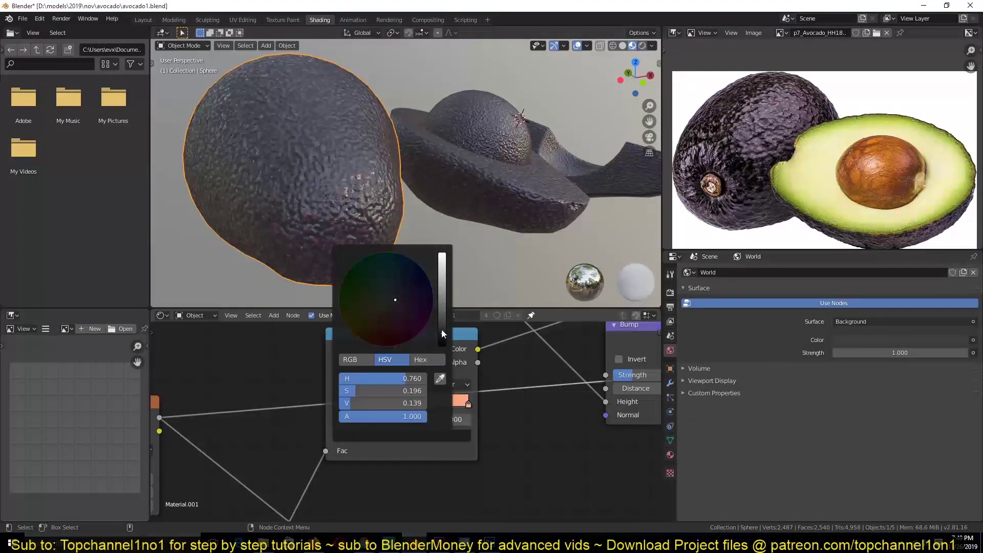
pyautogui.moveTo(493, 240); pyautogui.dragTo(466, 269, button='middle')
pyautogui.hotkey('ctrl', 's')
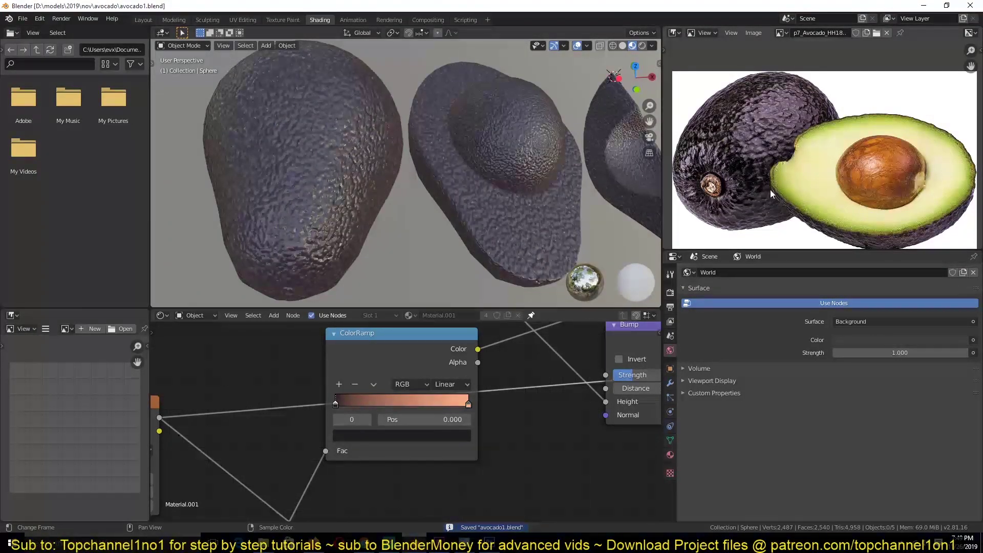
# Rename the halved avocado's material as outside_layer and save the file.
pyautogui.moveTo(407, 203); pyautogui.dragTo(441, 201, button='middle')
pyautogui.click(420, 190)
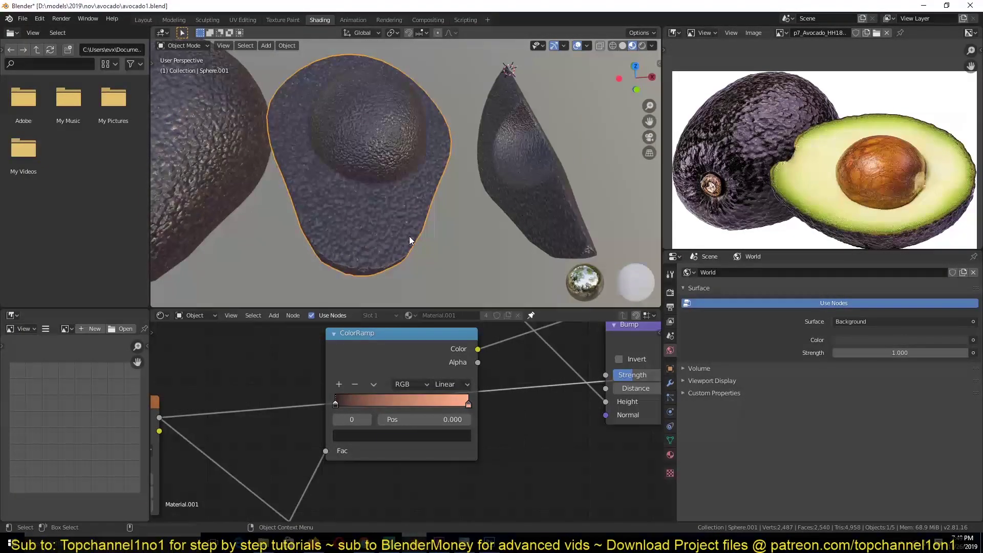
pyautogui.press('Tab')
pyautogui.press('Tab')
pyautogui.click(669, 453)
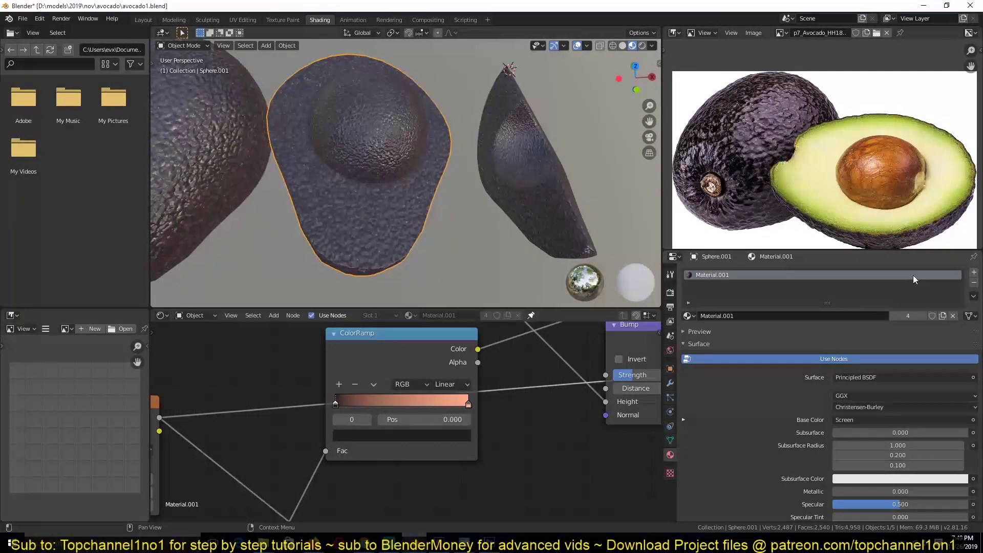
pyautogui.doubleClick(741, 316)
pyautogui.write('ous')
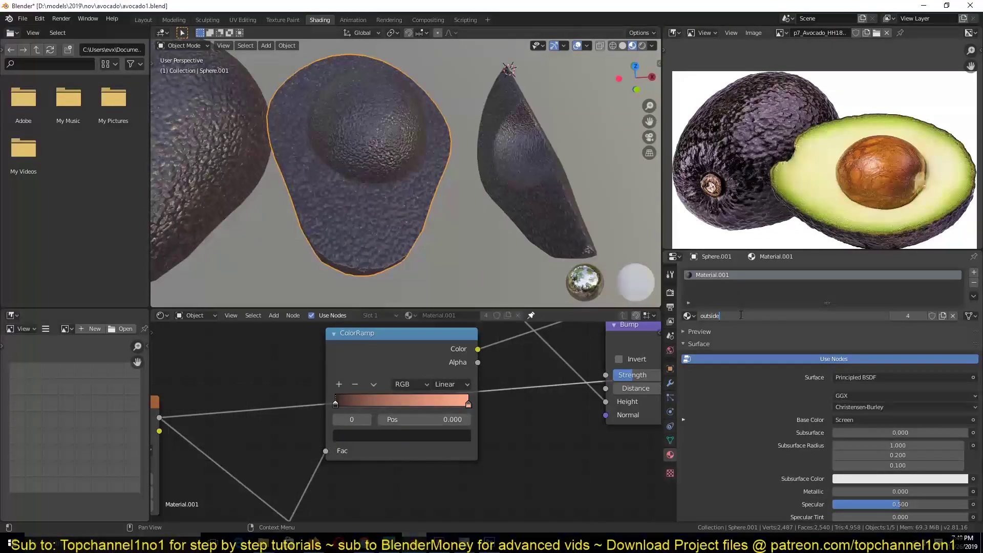
pyautogui.write('side_layer')
pyautogui.press('Return')
pyautogui.hotkey('ctrl', 's')
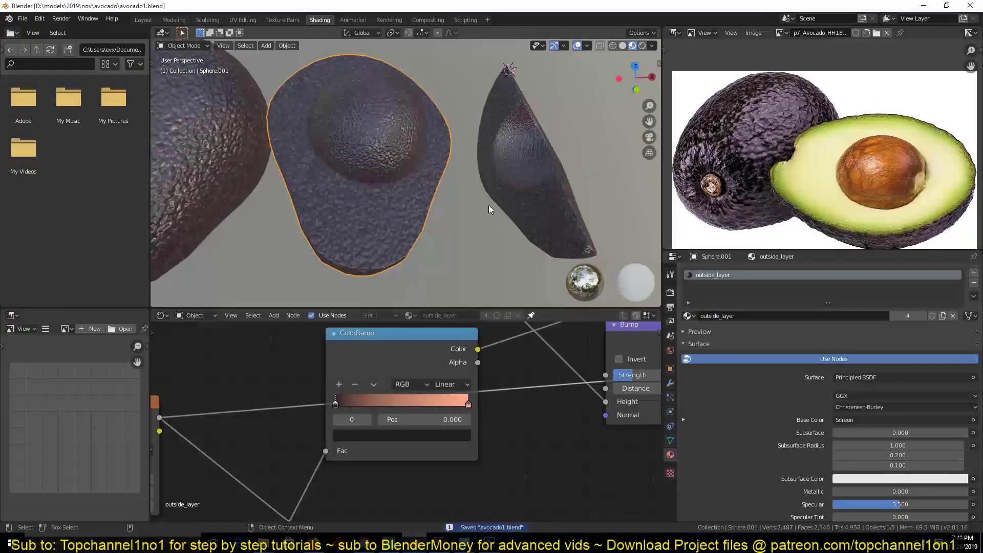
# Select all linked faces of the halved avocado's flat cut surface in face select mode.
pyautogui.keyDown('ctrl'); pyautogui.scroll(2, 488, 205); pyautogui.keyUp('ctrl')
pyautogui.press('Tab')
pyautogui.press('3')
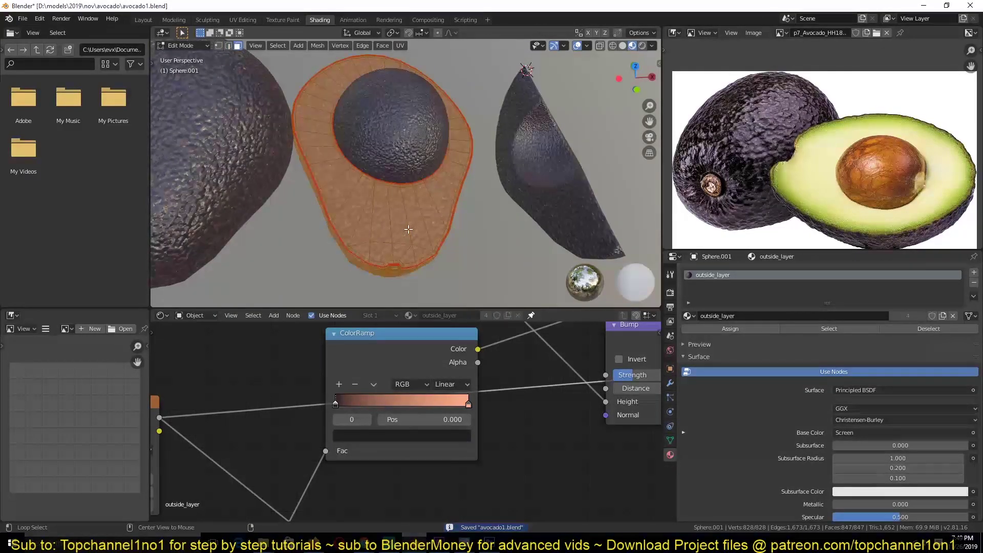
pyautogui.keyDown('alt'); pyautogui.click(409, 229); pyautogui.keyUp('alt')
pyautogui.moveTo(408, 250); pyautogui.dragTo(352, 212, button='middle')
pyautogui.click(352, 212)
pyautogui.hotkey('ctrl', 'l')
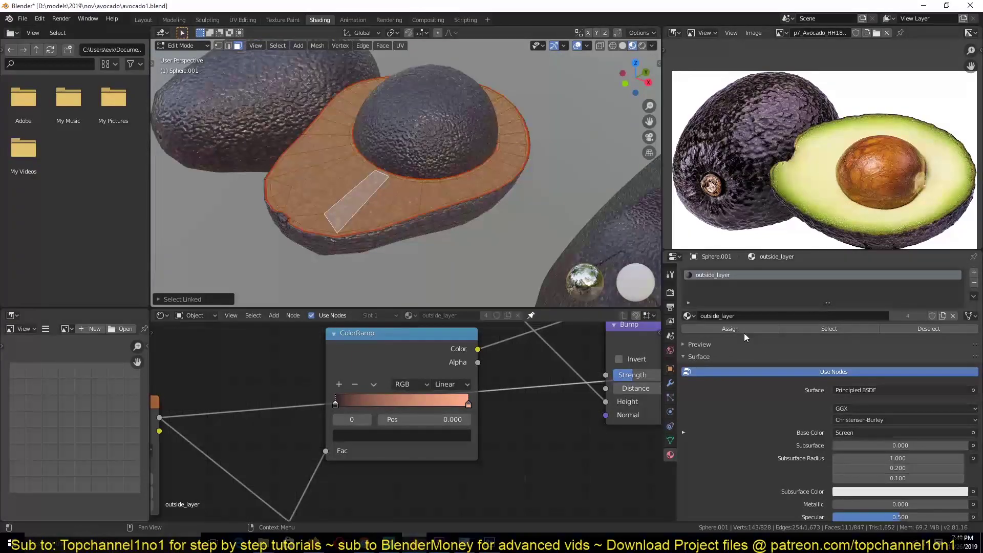
# Assign a new material named inside to the selected cut surface in a second slot, and save the file.
pyautogui.click(974, 272)
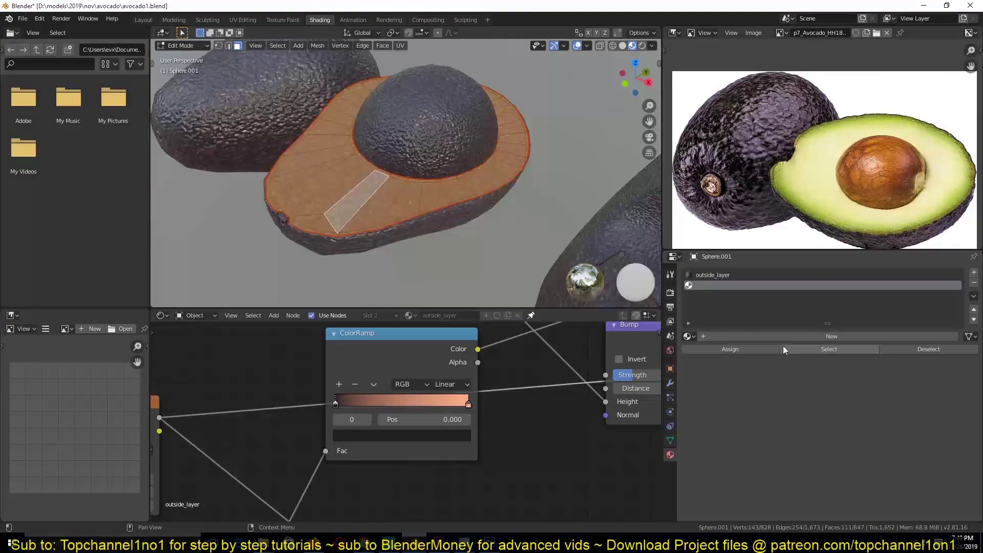
pyautogui.click(806, 335)
pyautogui.click(753, 350)
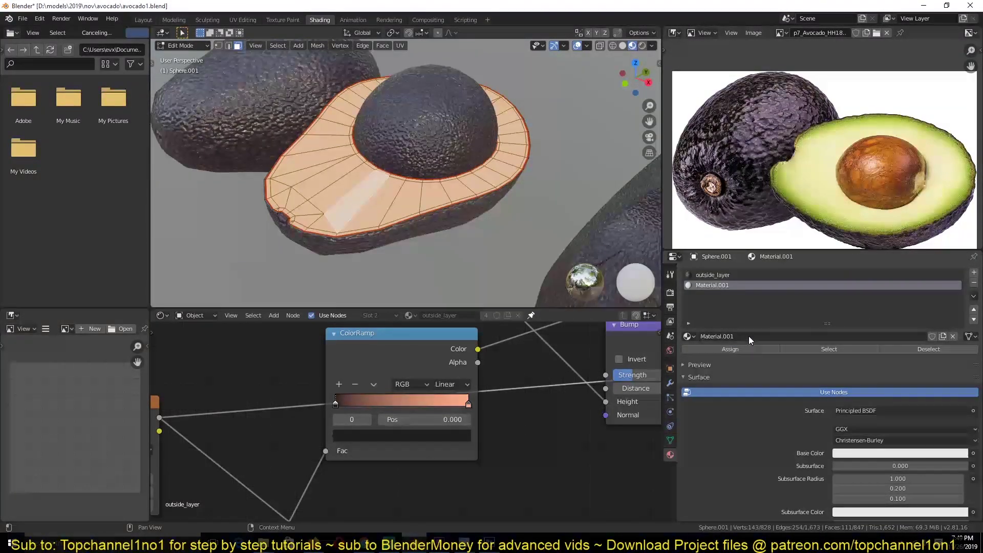
pyautogui.doubleClick(749, 336)
pyautogui.write('inside')
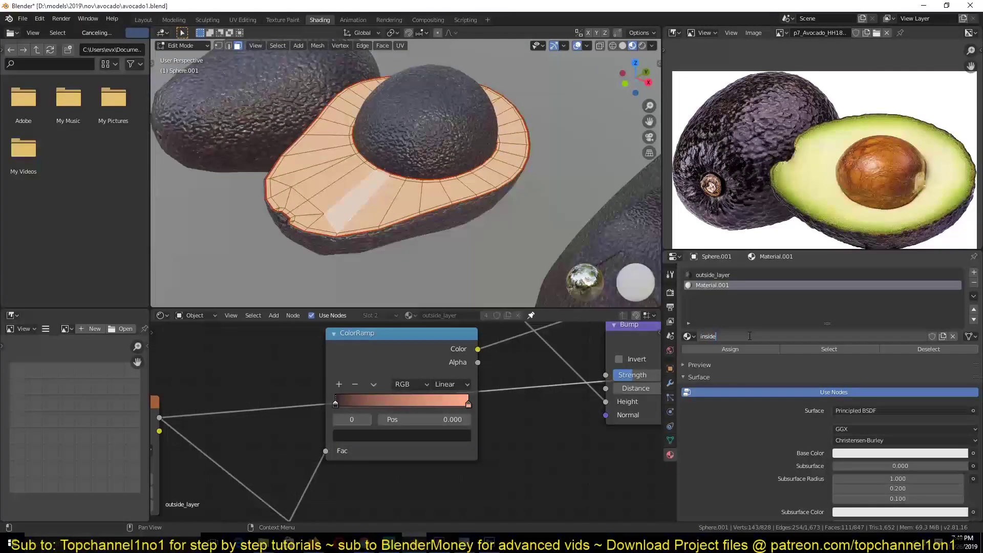
pyautogui.press('Return')
pyautogui.press('Tab')
pyautogui.scroll(-4, 511, 174)
pyautogui.keyDown('shift'); pyautogui.moveTo(511, 174); pyautogui.dragTo(474, 192, button='middle'); pyautogui.keyUp('shift')
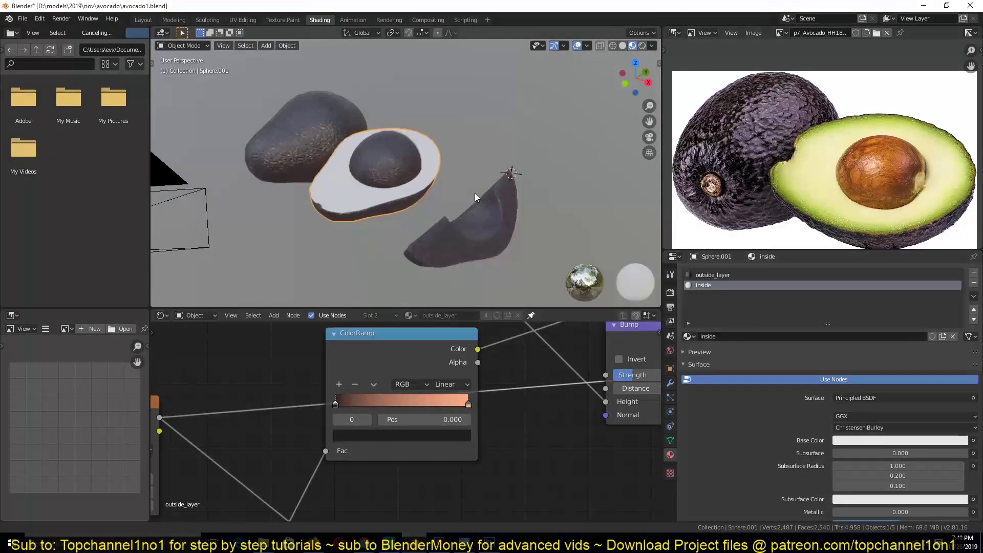
pyautogui.hotkey('ctrl', 's')
# Select all linked faces of the avocado slice's cut surfaces and seed hollow.
pyautogui.click(477, 212)
pyautogui.scroll(3, 466, 195)
pyautogui.press('Tab')
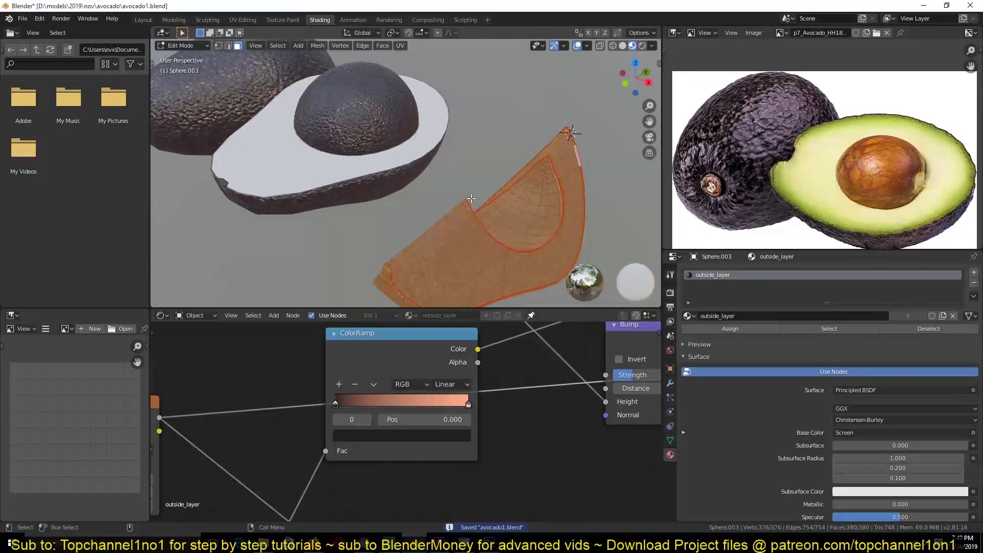
pyautogui.click(504, 238)
pyautogui.keyDown('shift'); pyautogui.click(528, 266); pyautogui.keyUp('shift')
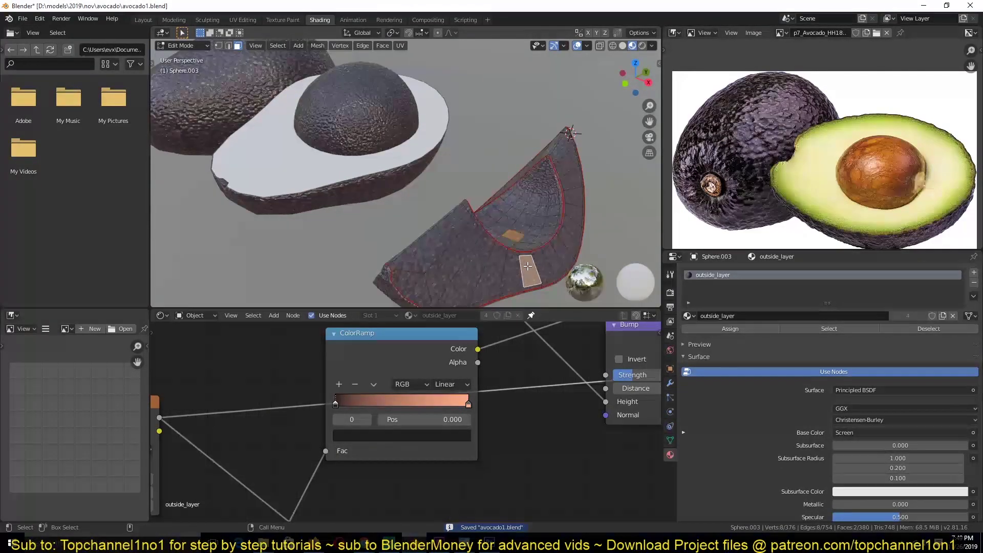
pyautogui.hotkey('ctrl', 'l')
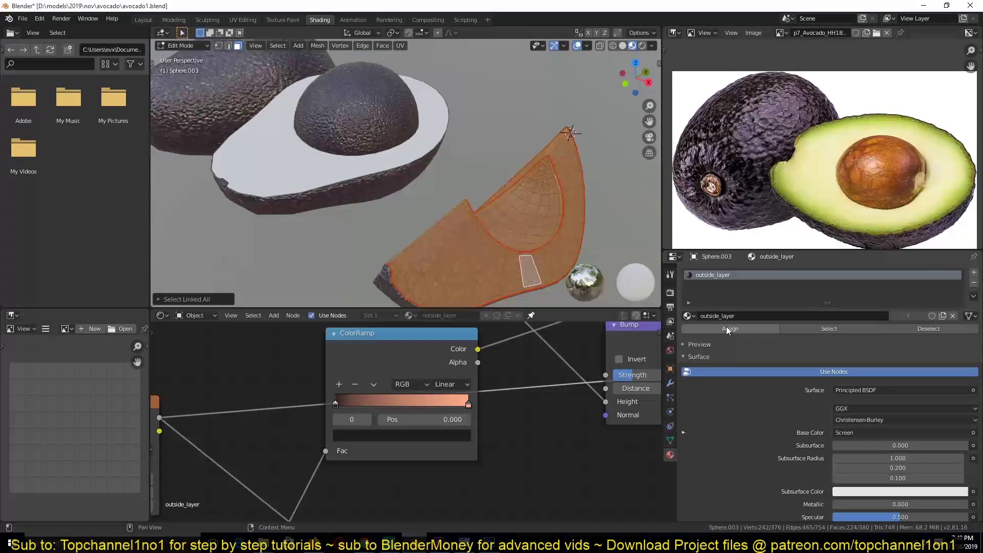
# Add a second material slot to the slice, assign the existing inside material to the selected faces, and save.
pyautogui.click(975, 272)
pyautogui.click(689, 336)
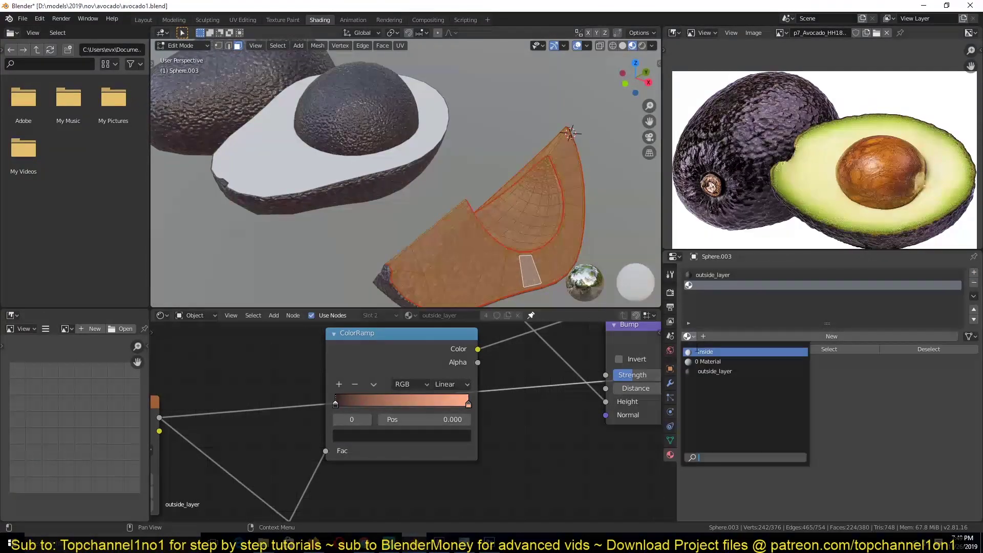
pyautogui.click(711, 351)
pyautogui.click(734, 351)
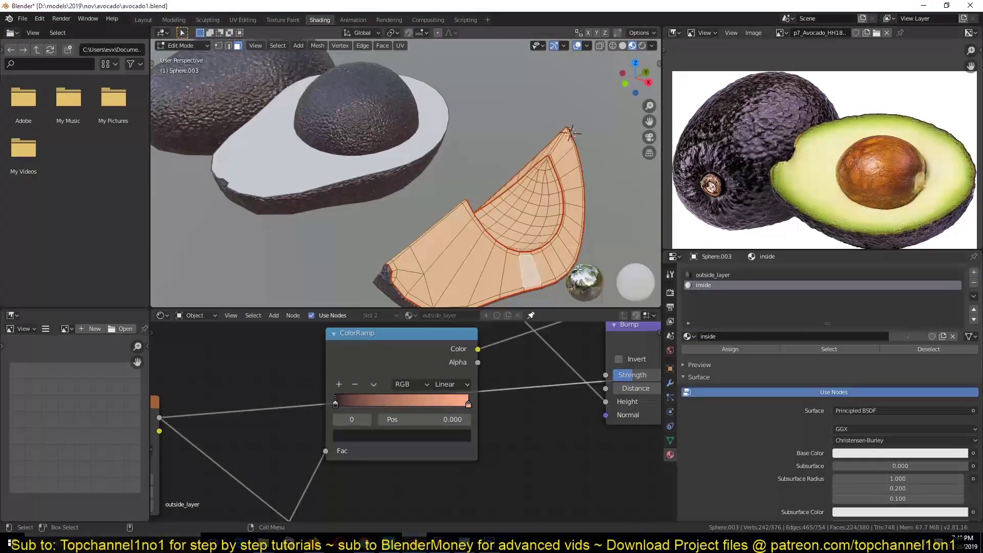
pyautogui.press('Tab')
pyautogui.scroll(-3, 451, 165)
pyautogui.hotkey('ctrl', 's')
# Compare the avocado pieces' cut surfaces with the reference photo and save the file.
pyautogui.moveTo(392, 189); pyautogui.dragTo(400, 238, button='middle')
pyautogui.scroll(5, 477, 208)
pyautogui.scroll(3, 748, 175)
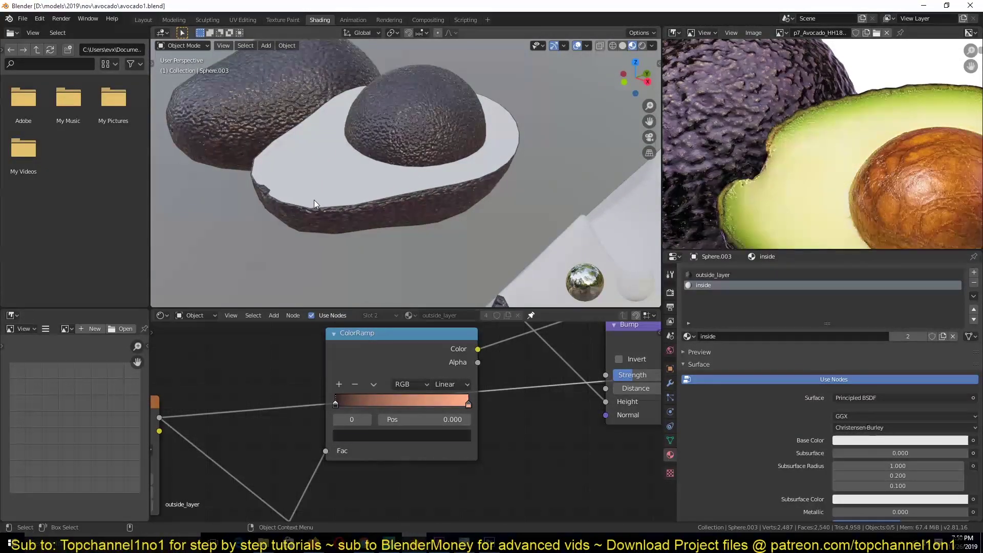
pyautogui.moveTo(314, 199); pyautogui.dragTo(455, 220, button='middle')
pyautogui.scroll(-5, 389, 263)
pyautogui.hotkey('ctrl', 's')
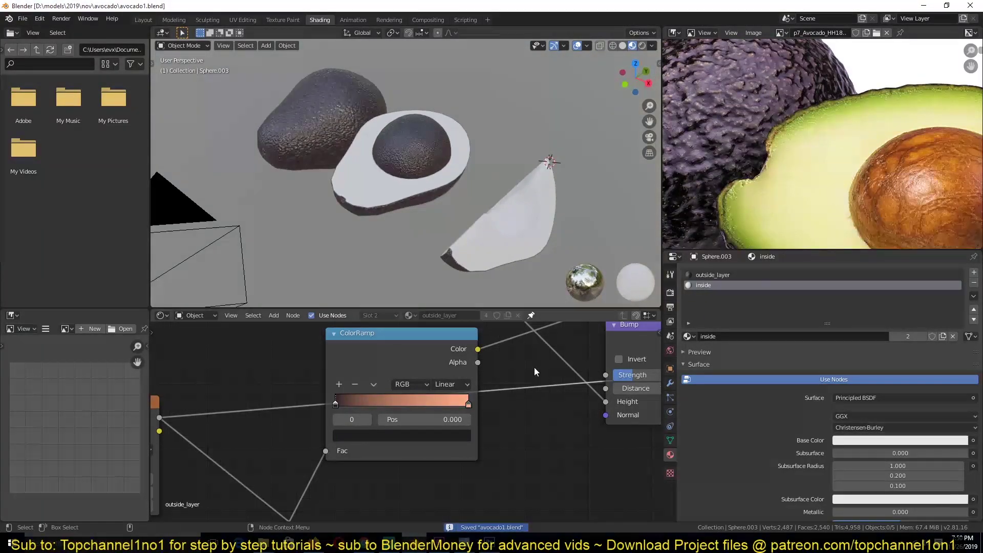
# Select the halved avocado, check its modifiers and the scene's render settings, and save the file.
pyautogui.click(670, 292)
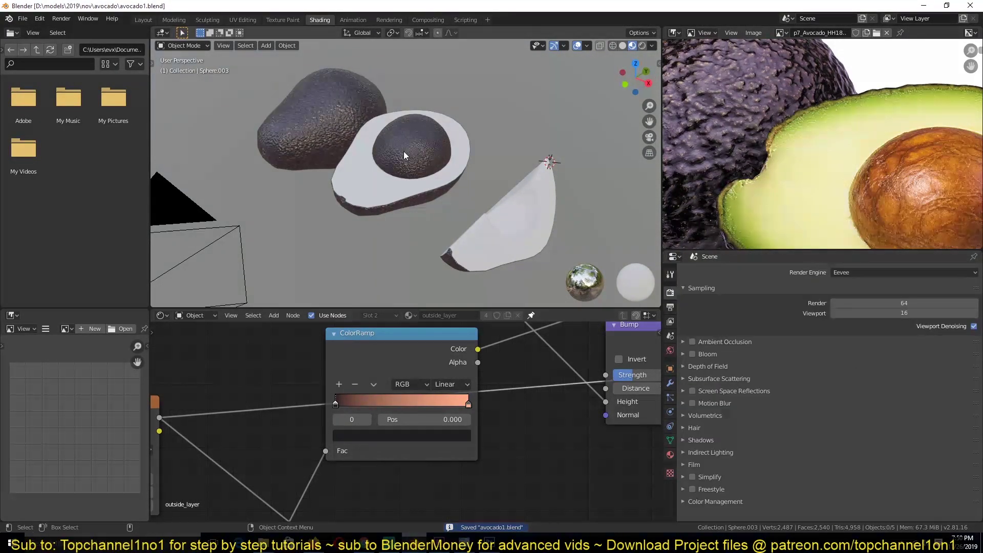
pyautogui.click(370, 210)
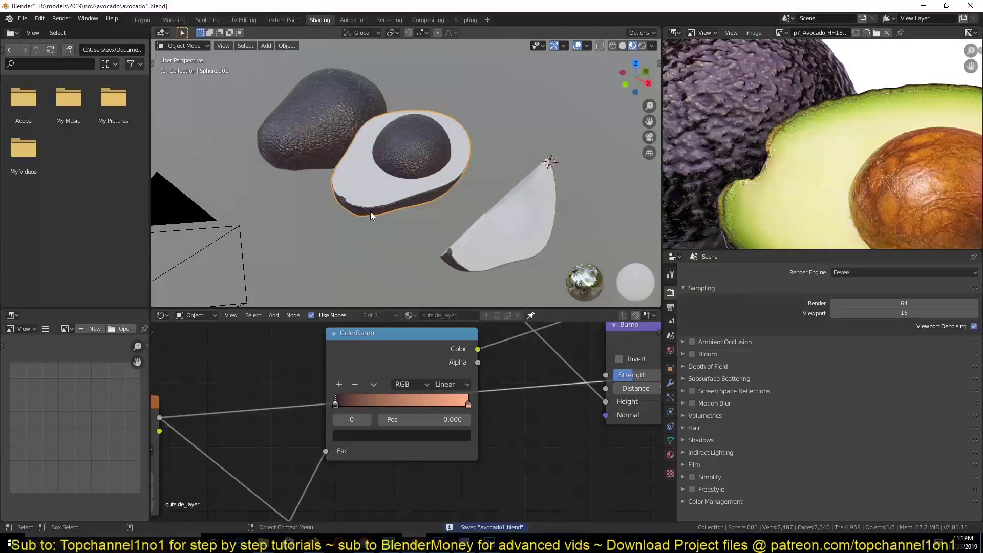
pyautogui.scroll(-2, 405, 423)
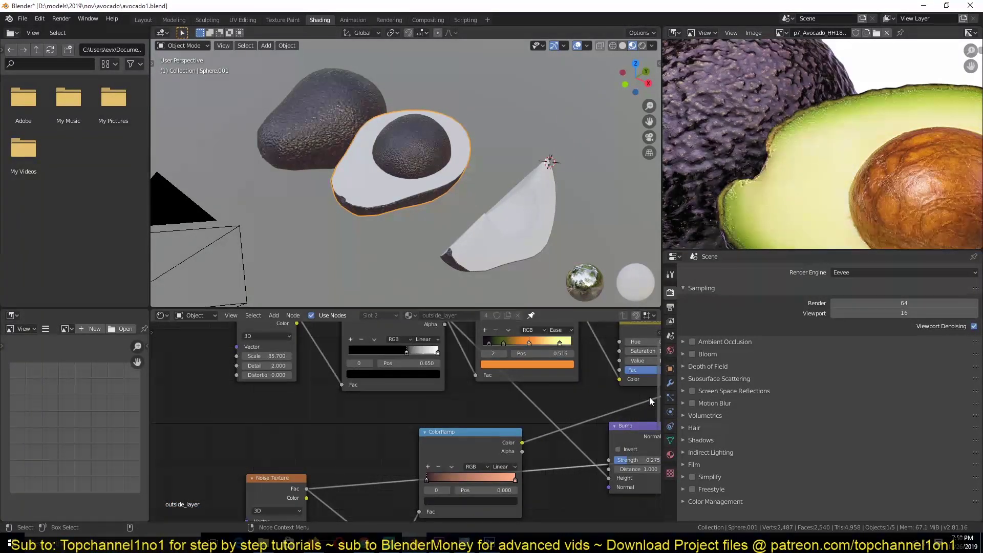
pyautogui.click(670, 383)
pyautogui.scroll(2, 443, 198)
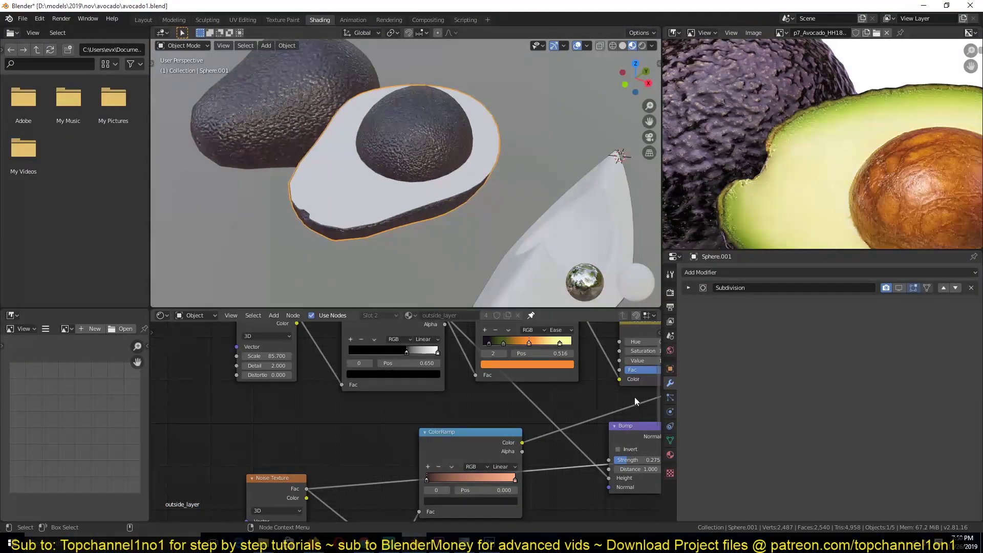
pyautogui.click(670, 292)
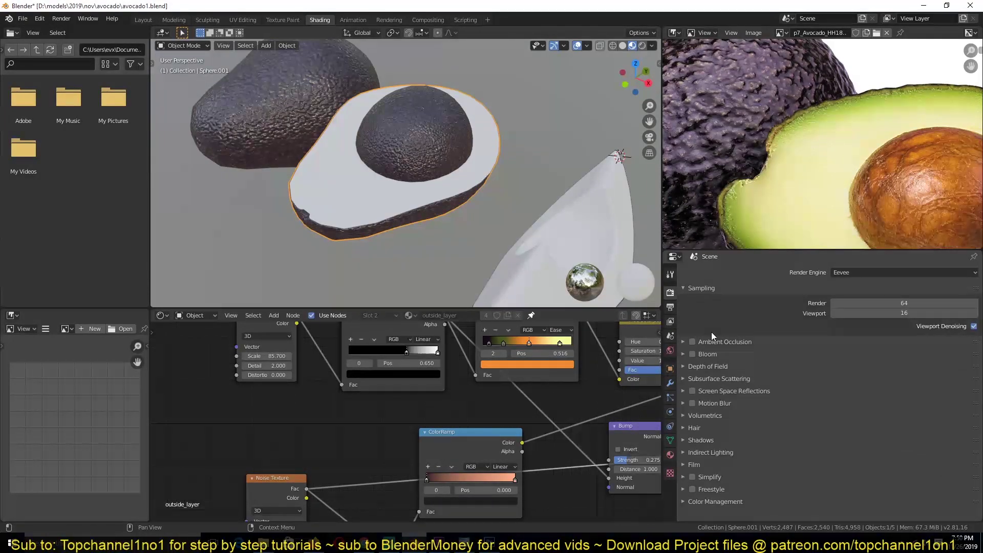
pyautogui.hotkey('ctrl', 's')
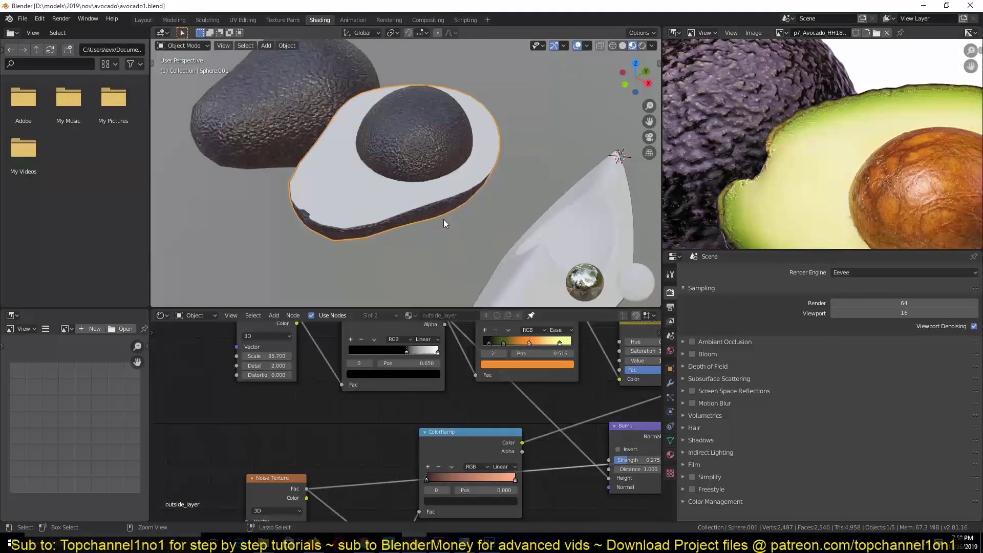
# Compare the halved avocado's outside_layer and inside material slots, leave inside active, and save the file.
pyautogui.click(670, 455)
pyautogui.click(741, 283)
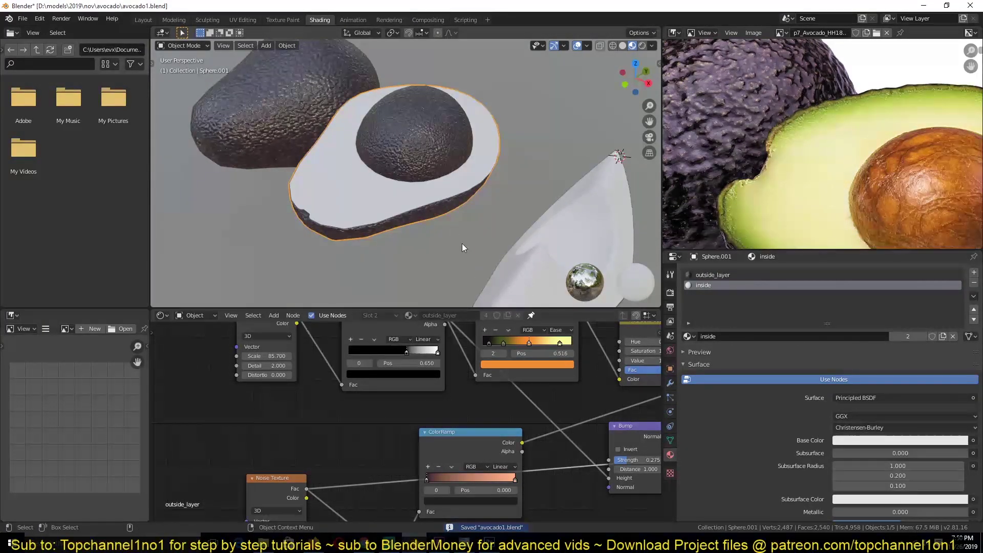
pyautogui.scroll(-5, 481, 367)
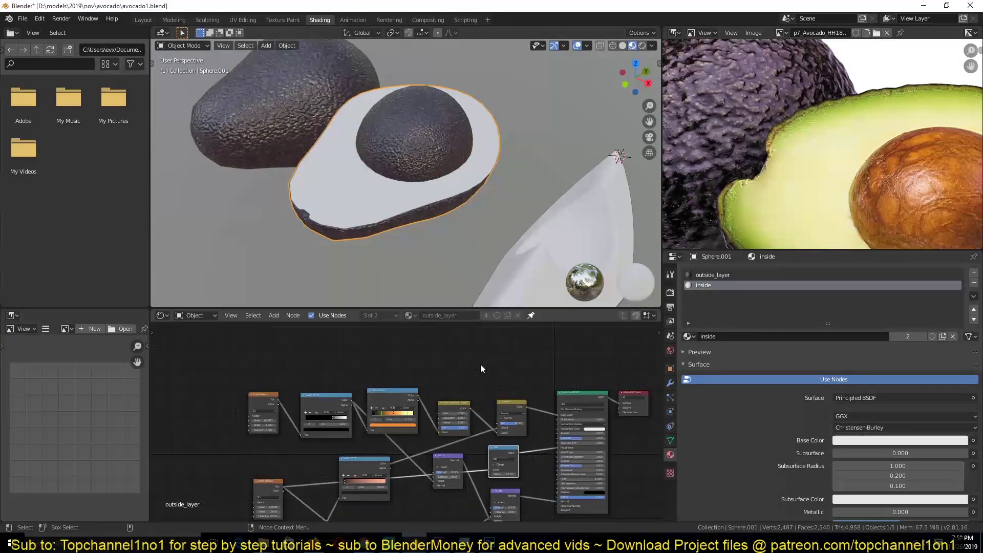
pyautogui.click(480, 365)
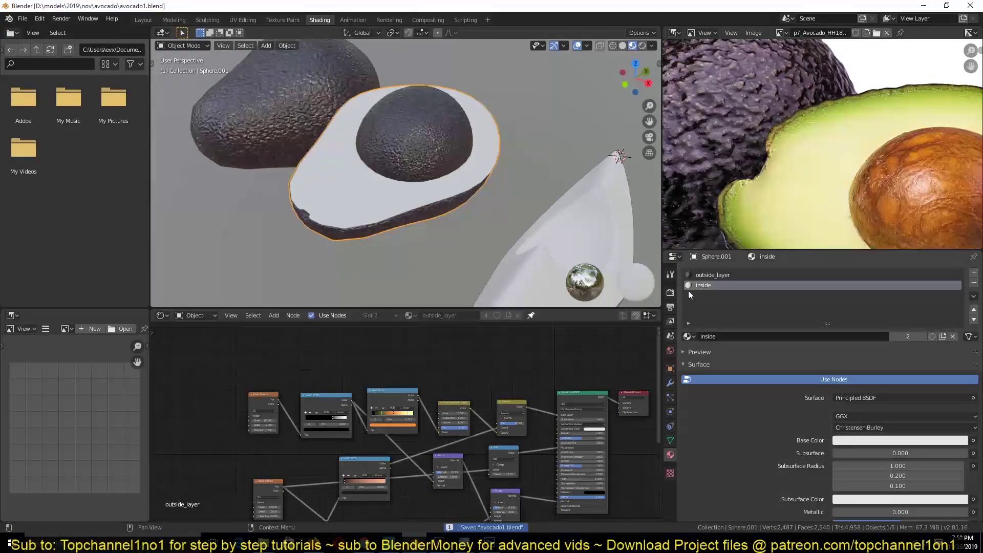
pyautogui.hotkey('ctrl', 's')
pyautogui.click(700, 272)
pyautogui.click(703, 288)
pyautogui.click(701, 276)
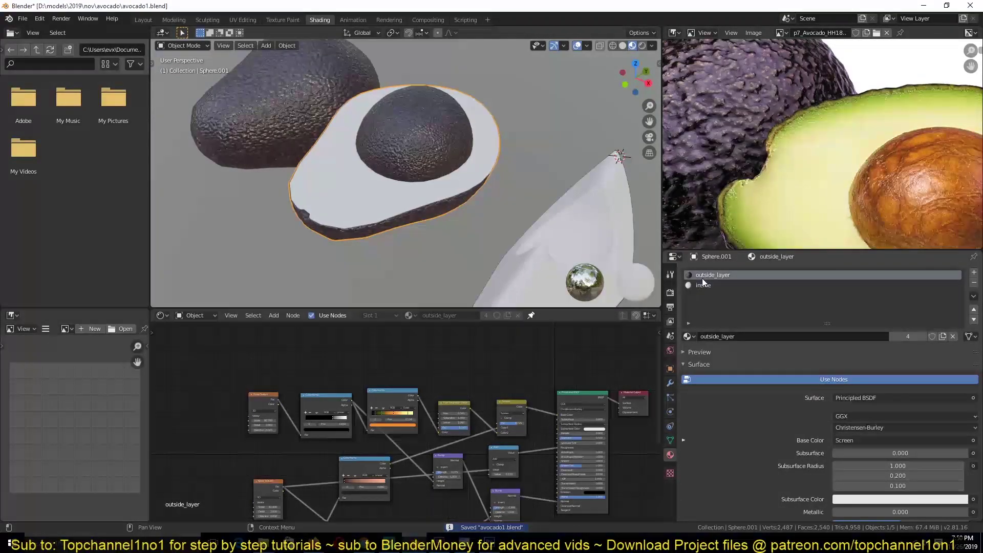
pyautogui.click(692, 285)
# Unpin the node editor from outside_layer so it follows the active inside material, and save the file.
pyautogui.moveTo(333, 380); pyautogui.dragTo(226, 376, button='middle')
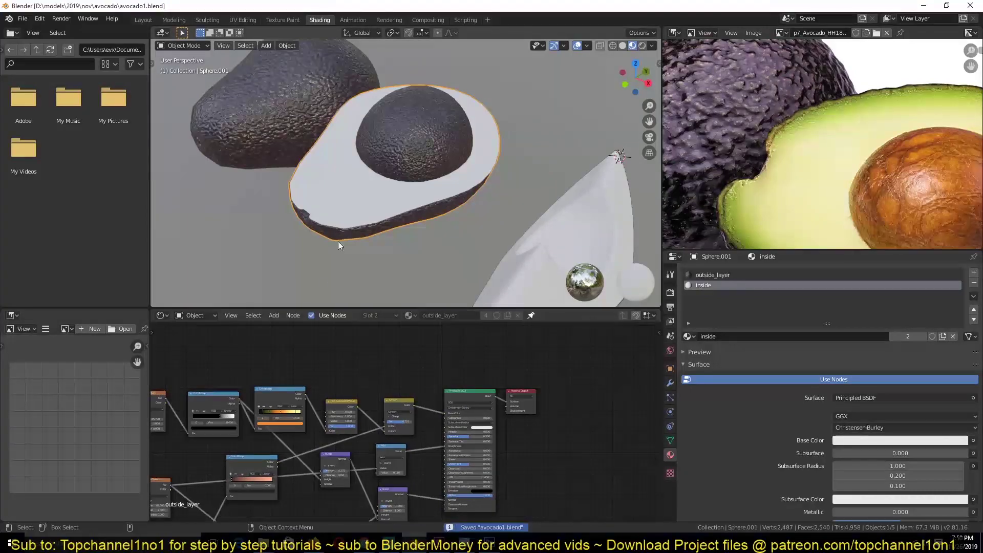
pyautogui.click(530, 314)
pyautogui.scroll(2, 505, 330)
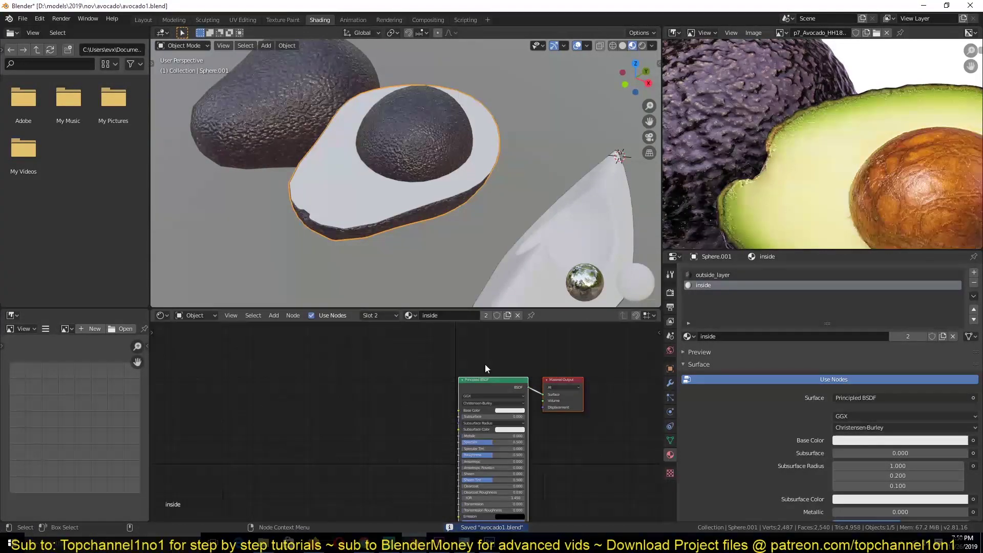
pyautogui.click(531, 315)
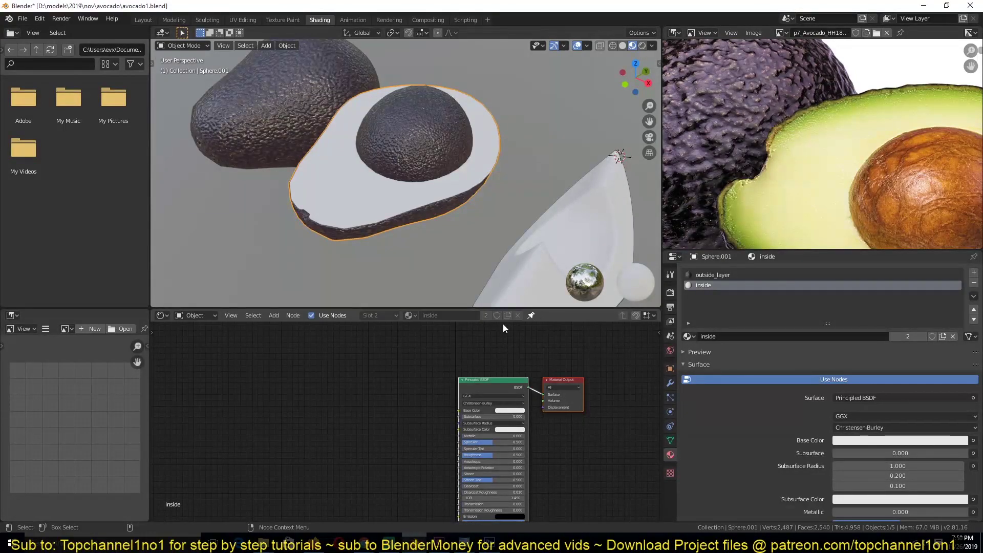
pyautogui.click(531, 315)
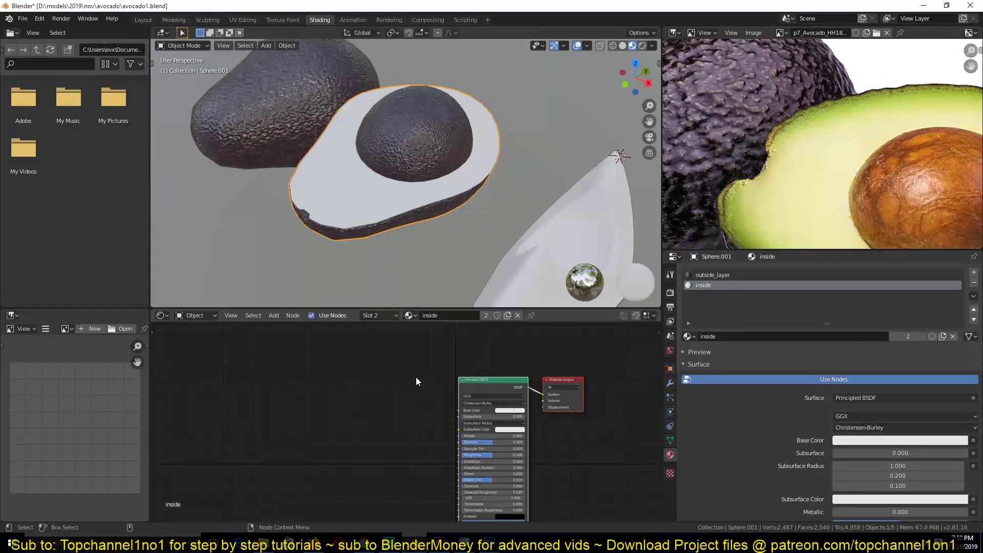
pyautogui.scroll(3, 415, 381)
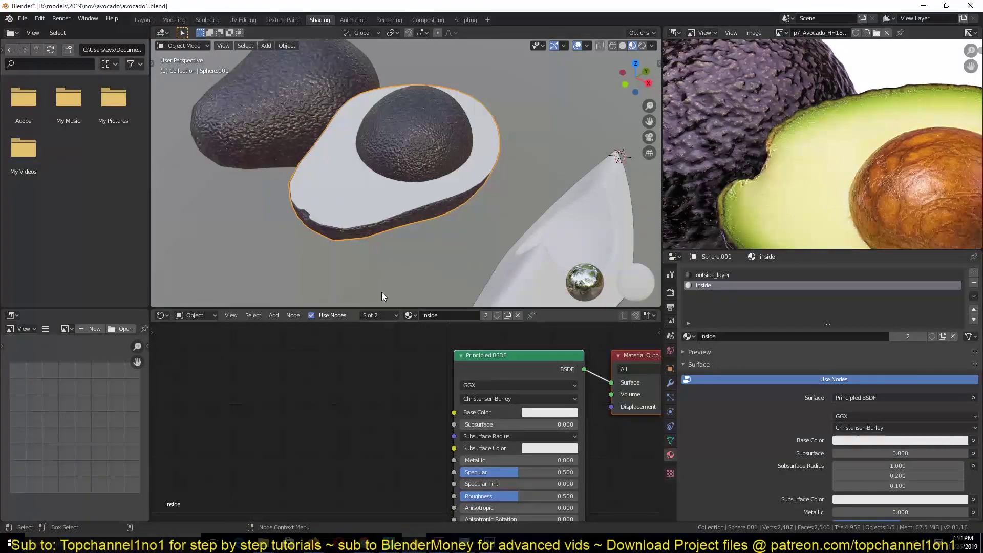
pyautogui.scroll(4, 389, 286)
pyautogui.scroll(-2, 416, 398)
pyautogui.hotkey('ctrl', 's')
# Add a Geometry input node to the inside material, ahead of the Principled BSDF.
pyautogui.moveTo(356, 385); pyautogui.dragTo(372, 379, button='middle')
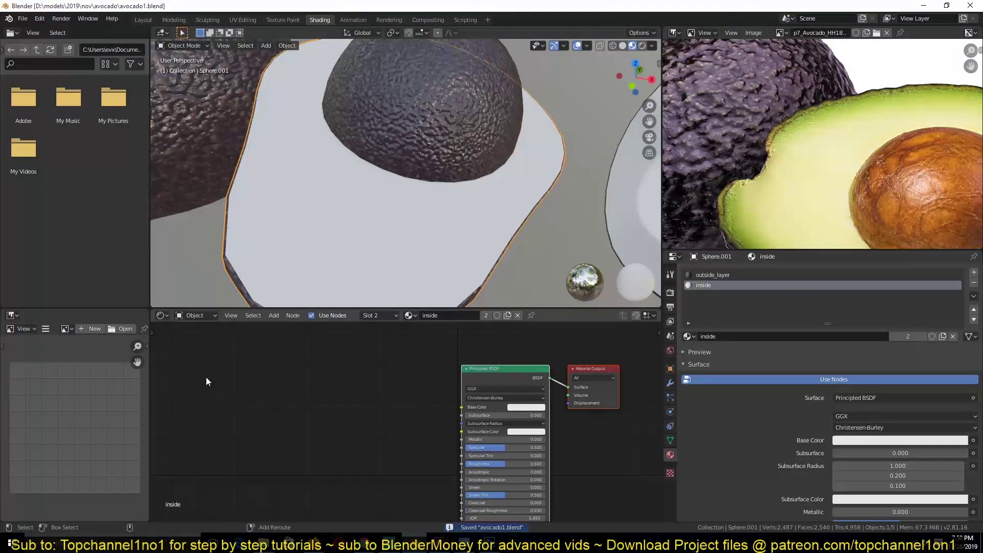
pyautogui.hotkey('shift', 'a')
pyautogui.moveTo(174, 315)
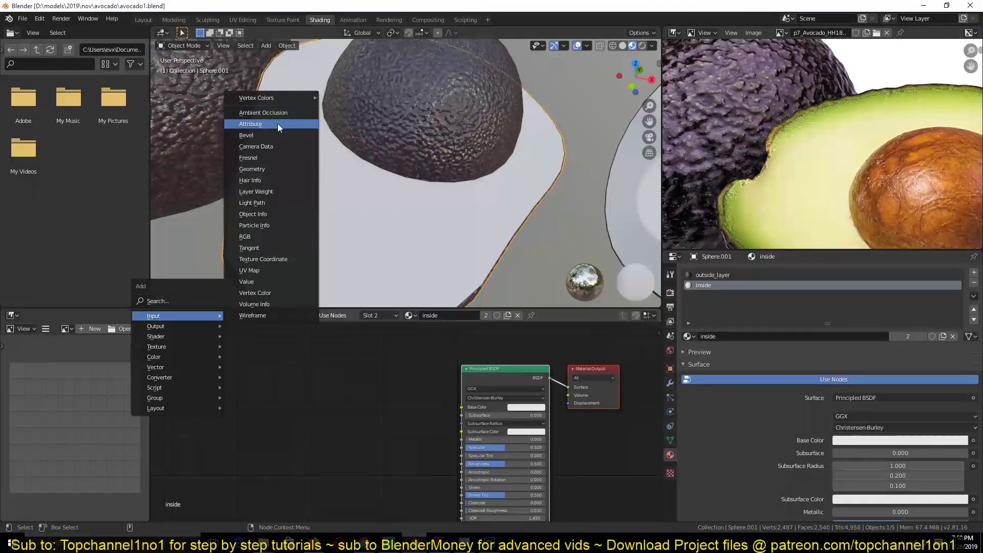
pyautogui.click(267, 170)
pyautogui.scroll(2, 284, 400)
pyautogui.moveTo(284, 399); pyautogui.dragTo(378, 399, button='middle')
# Preview the Geometry node's outputs one after another through the emission viewer, ending on Pointiness.
pyautogui.hotkey('shift', 'a')
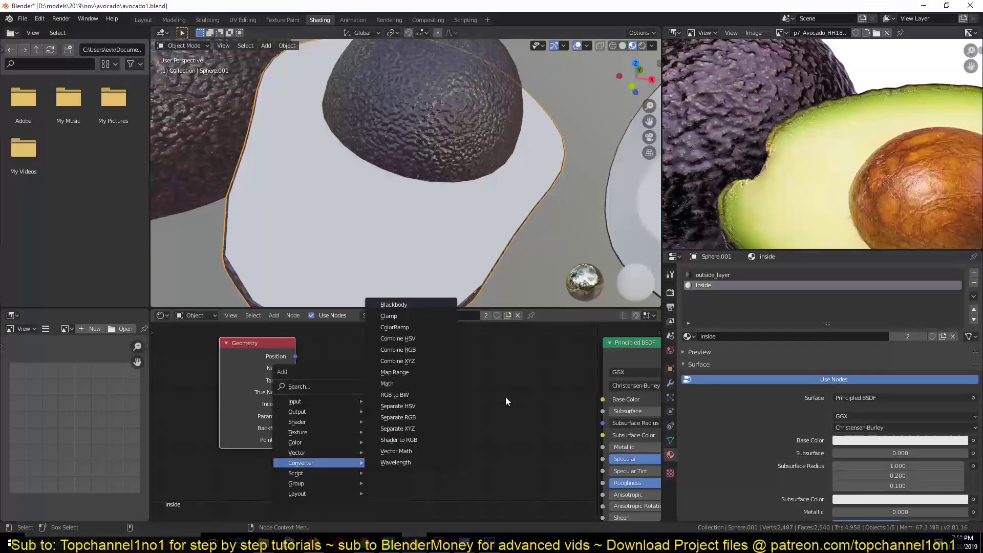
pyautogui.keyDown('ctrl'); pyautogui.keyDown('shift'); pyautogui.click(238, 439); pyautogui.keyUp('shift'); pyautogui.keyUp('ctrl')
pyautogui.keyDown('ctrl'); pyautogui.keyDown('shift'); pyautogui.click(242, 438); pyautogui.keyUp('shift'); pyautogui.keyUp('ctrl')
pyautogui.keyDown('ctrl'); pyautogui.keyDown('shift'); pyautogui.click(241, 439); pyautogui.keyUp('shift'); pyautogui.keyUp('ctrl')
pyautogui.keyDown('ctrl'); pyautogui.keyDown('shift'); pyautogui.click(242, 438); pyautogui.keyUp('shift'); pyautogui.keyUp('ctrl')
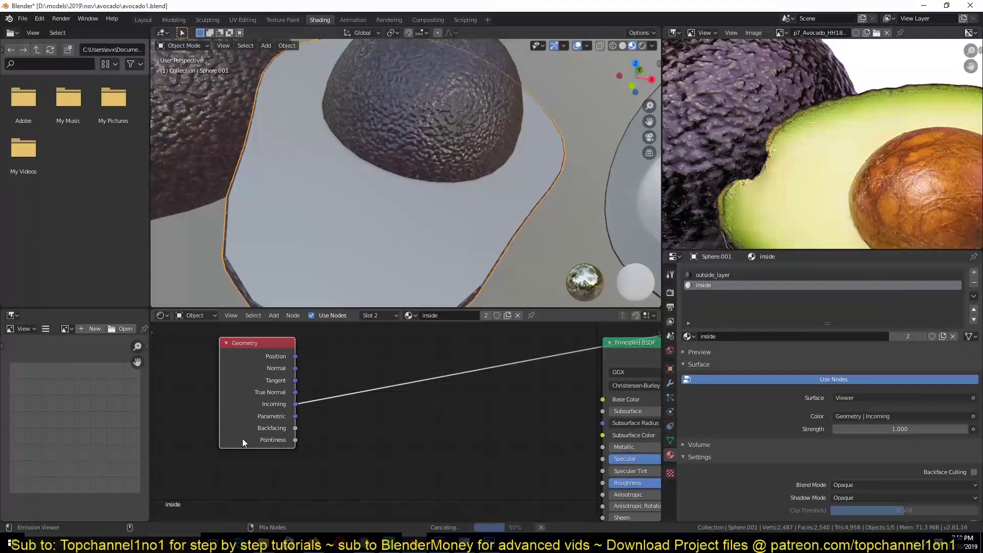
pyautogui.keyDown('ctrl'); pyautogui.keyDown('shift'); pyautogui.click(241, 438); pyautogui.keyUp('shift'); pyautogui.keyUp('ctrl')
pyautogui.keyDown('ctrl'); pyautogui.keyDown('shift'); pyautogui.click(242, 438); pyautogui.keyUp('shift'); pyautogui.keyUp('ctrl')
pyautogui.keyDown('ctrl'); pyautogui.keyDown('shift'); pyautogui.click(242, 438); pyautogui.keyUp('shift'); pyautogui.keyUp('ctrl')
pyautogui.keyDown('ctrl'); pyautogui.keyDown('shift'); pyautogui.click(242, 439); pyautogui.keyUp('shift'); pyautogui.keyUp('ctrl')
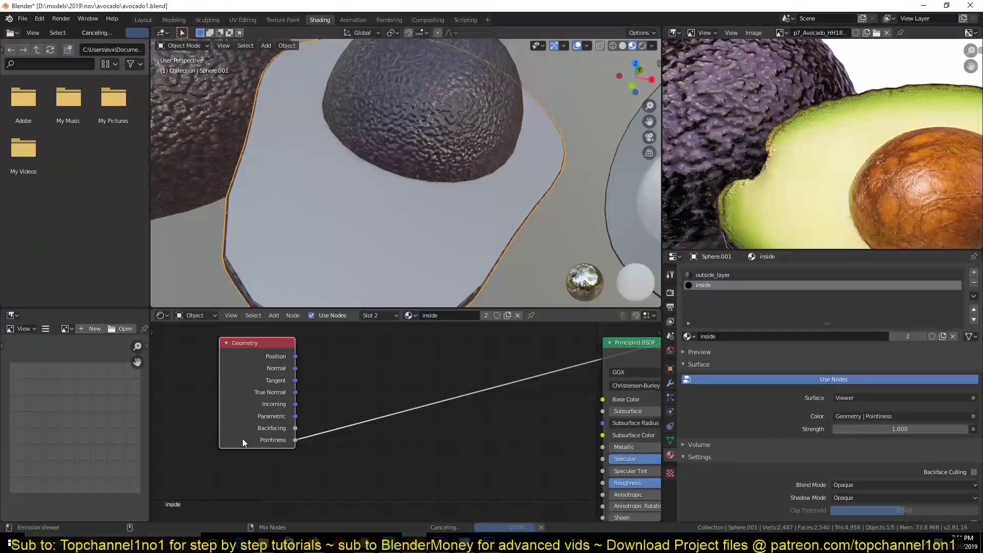